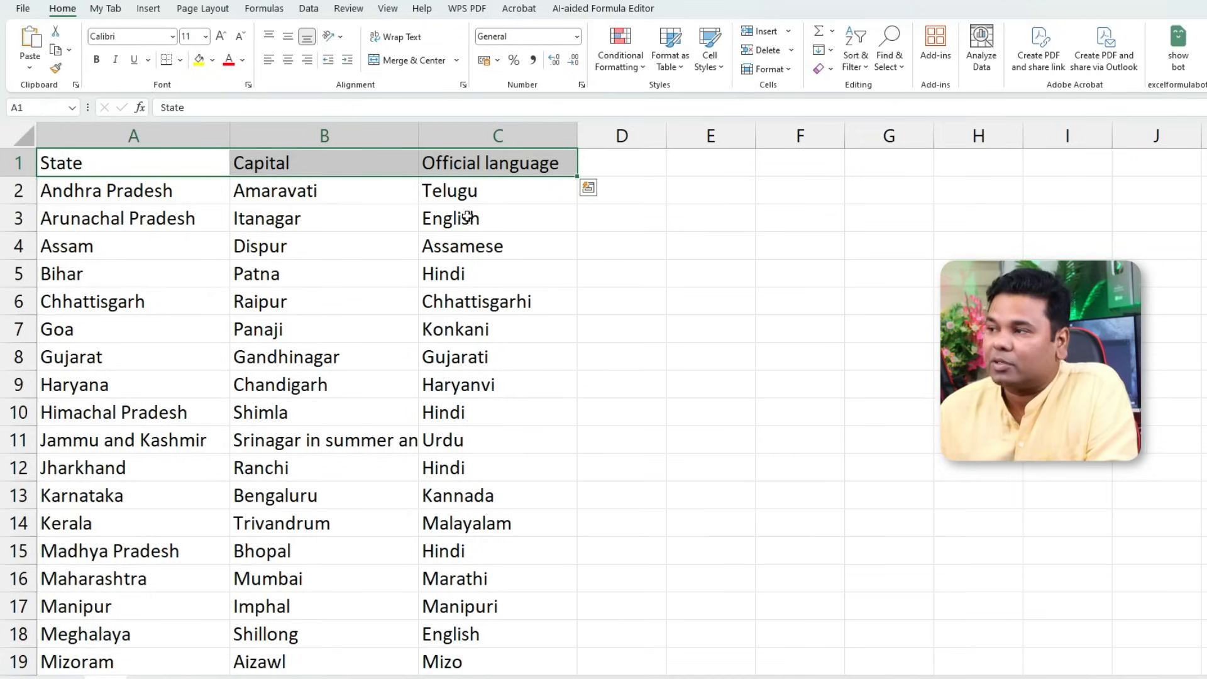
pyautogui.click(854, 66)
pyautogui.click(856, 309)
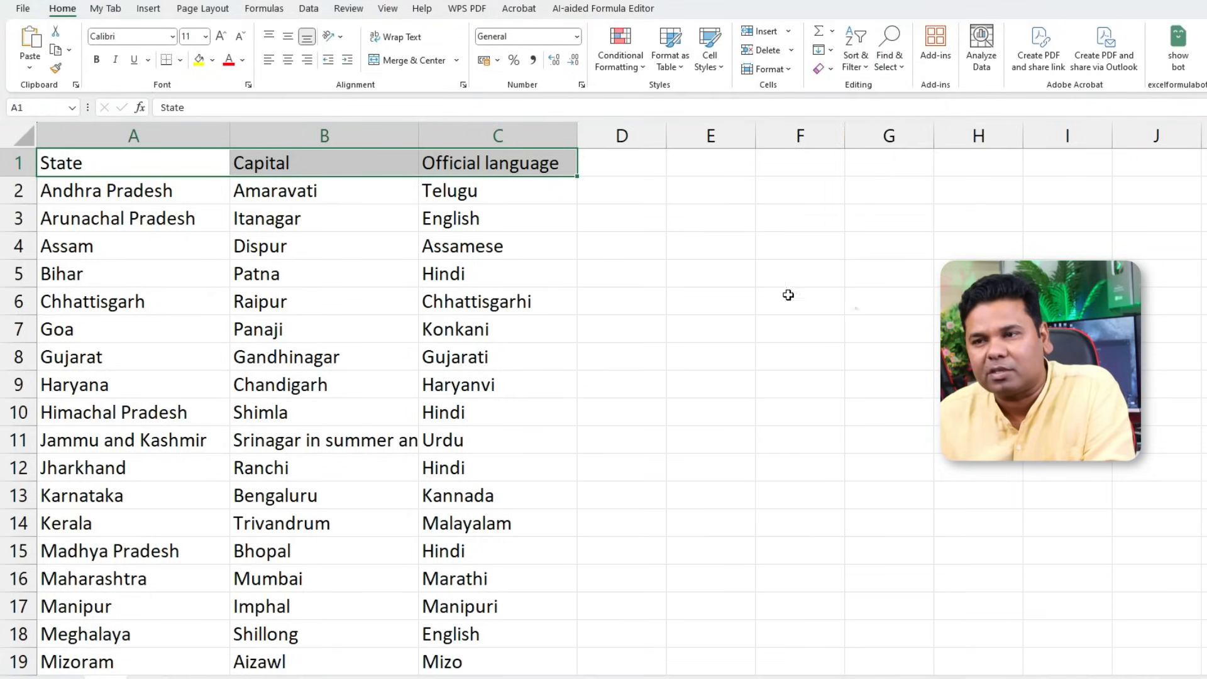
pyautogui.click(133, 214)
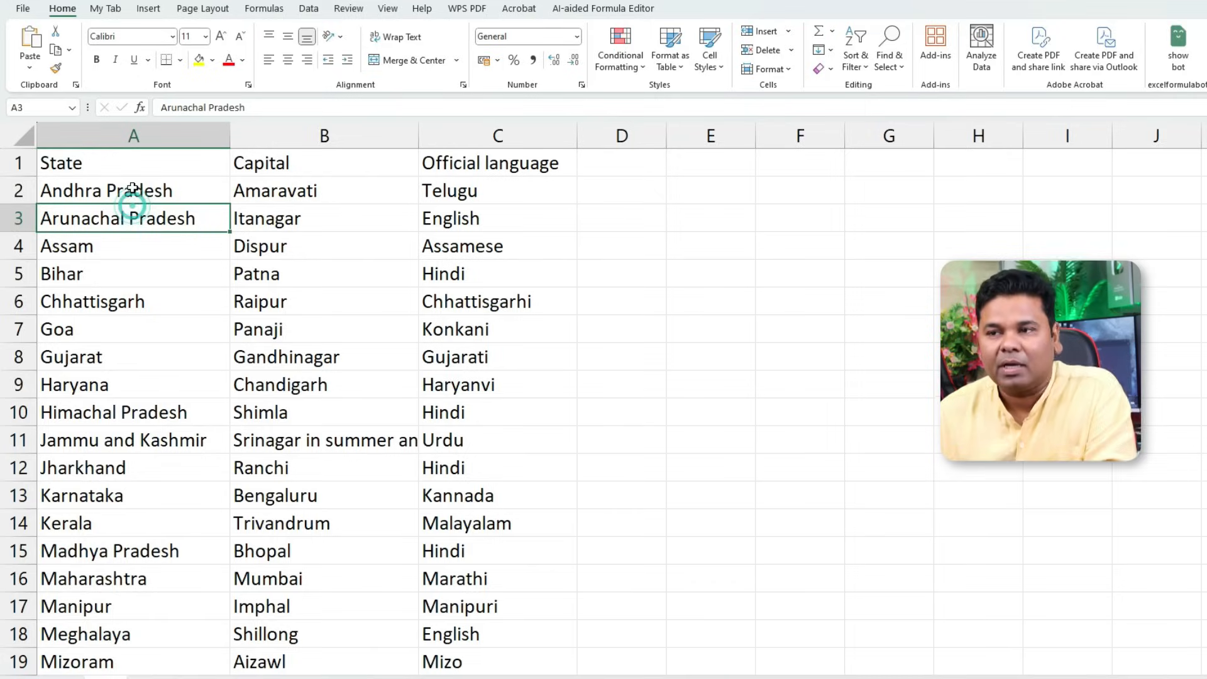
pyautogui.click(50, 158)
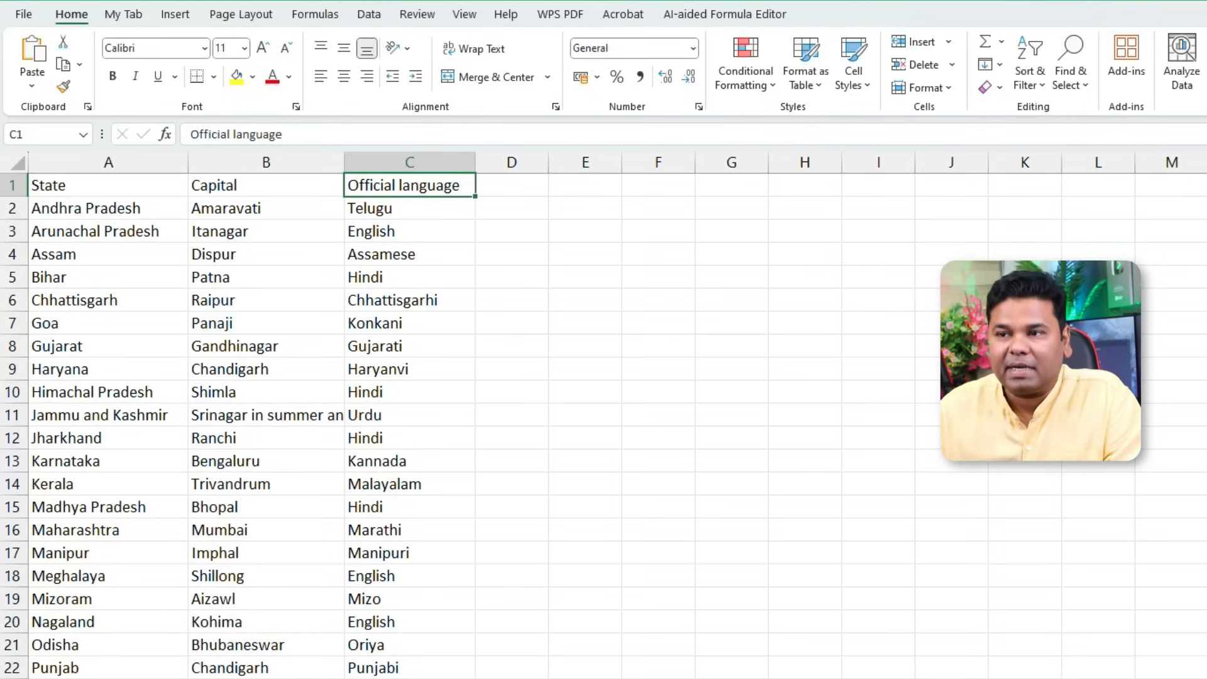
# Select the data range A1:C26 from cell A1, extending across the header row first and down to the last record second.
pyautogui.click(102, 184)
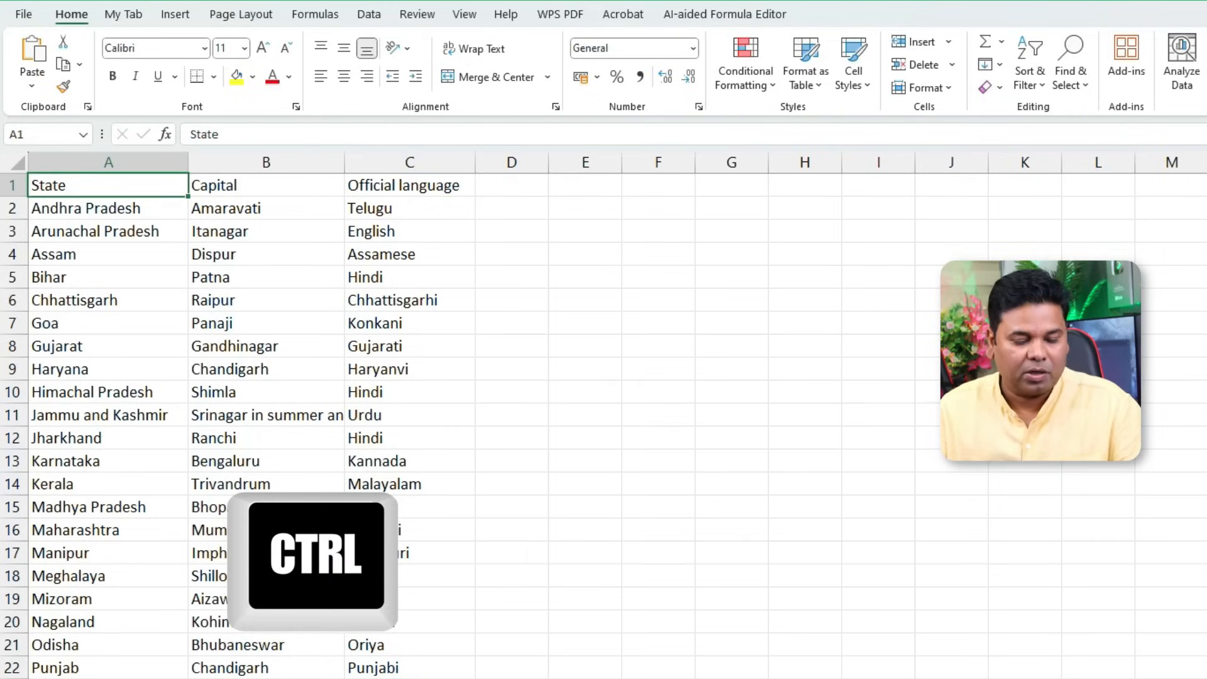
pyautogui.hotkey('ctrl', 'shift', 'Right')
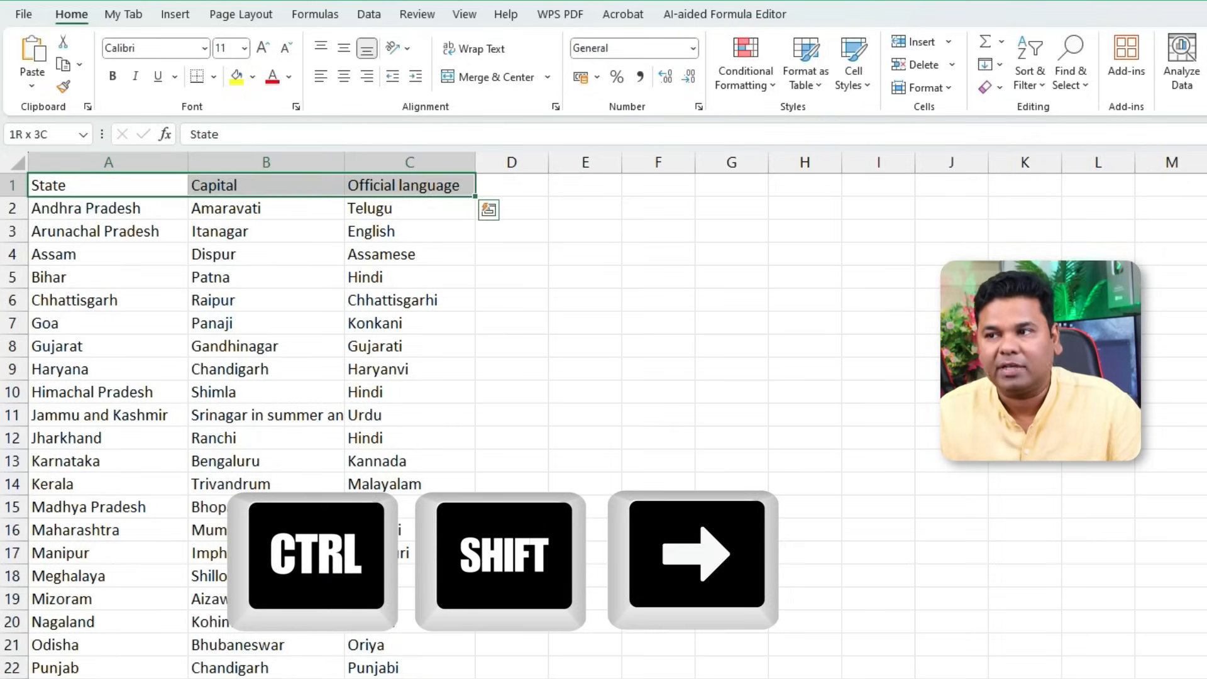
pyautogui.hotkey('ctrl', 'shift', 'Down')
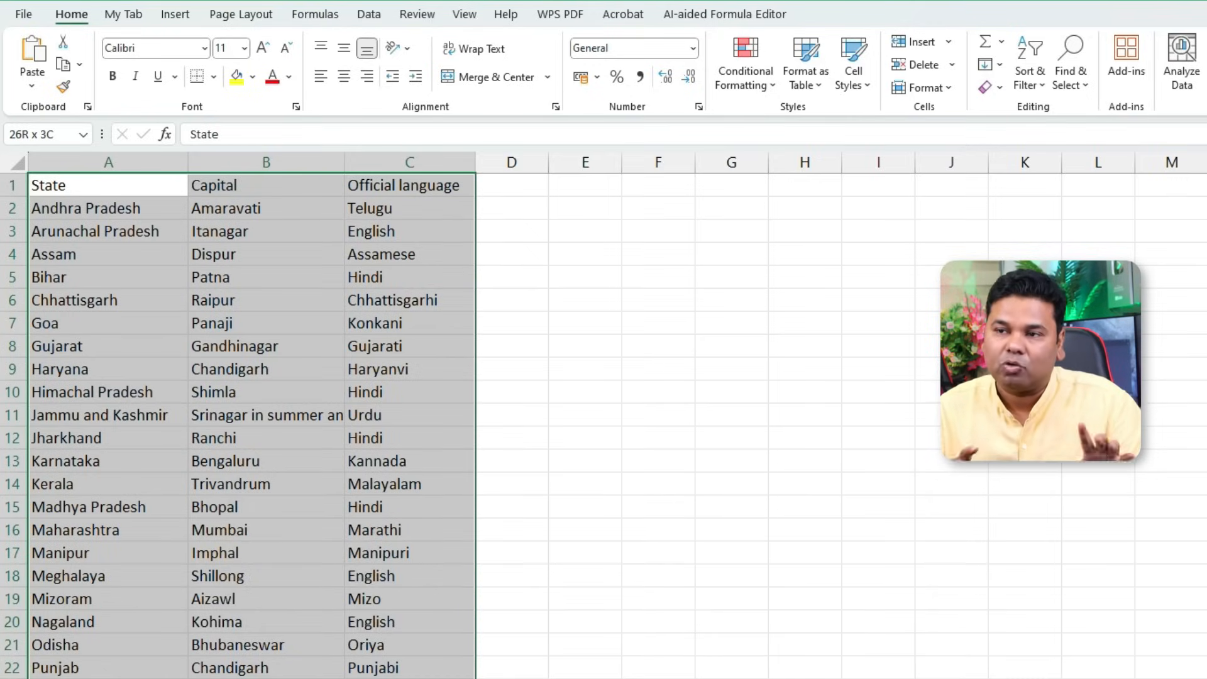
pyautogui.click(109, 185)
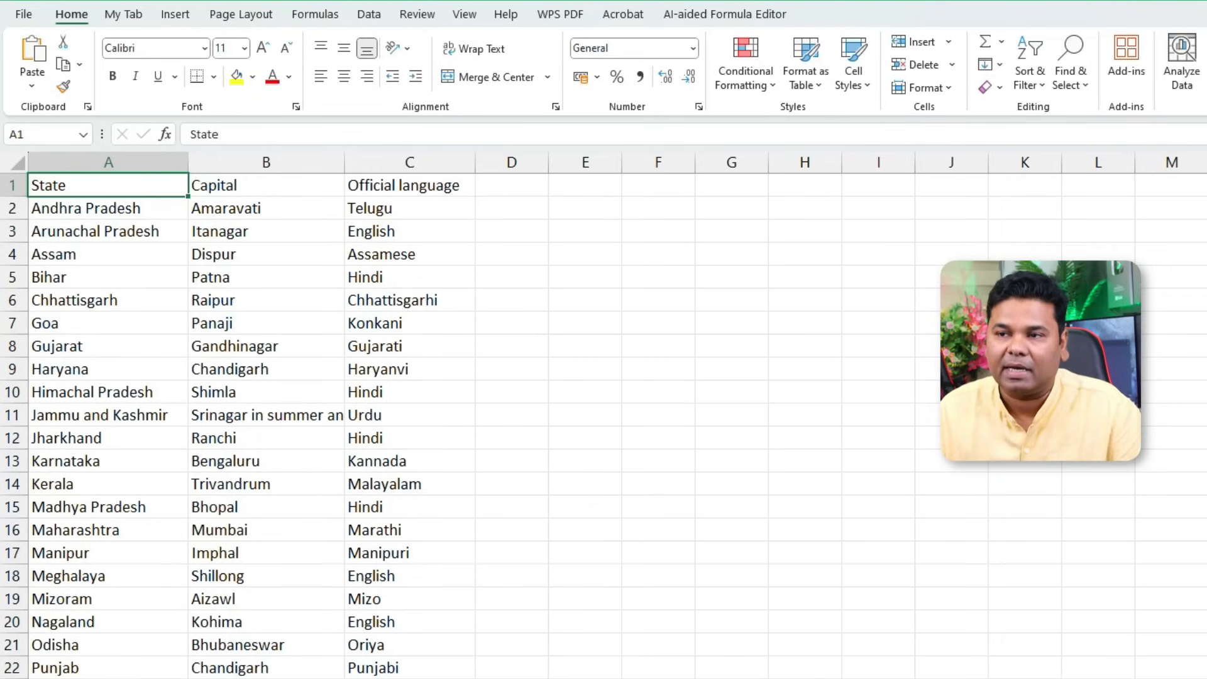
pyautogui.hotkey('ctrl', 'shift', 'Right')
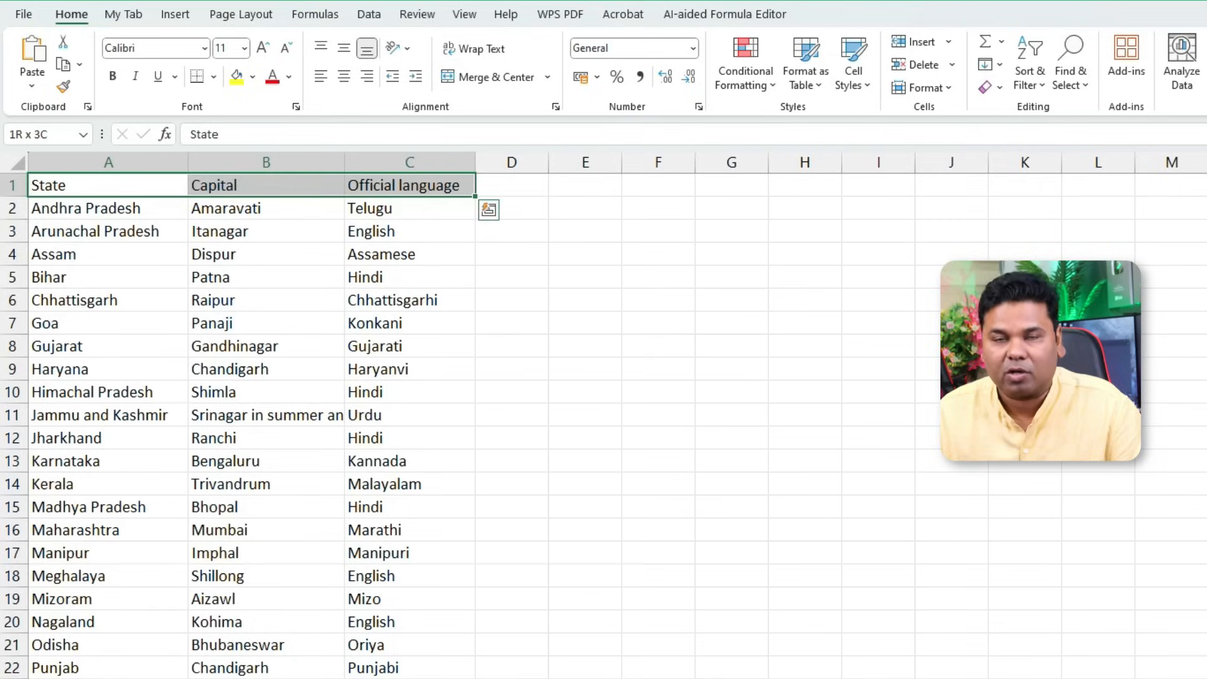
pyautogui.hotkey('ctrl', 'shift', 'Down')
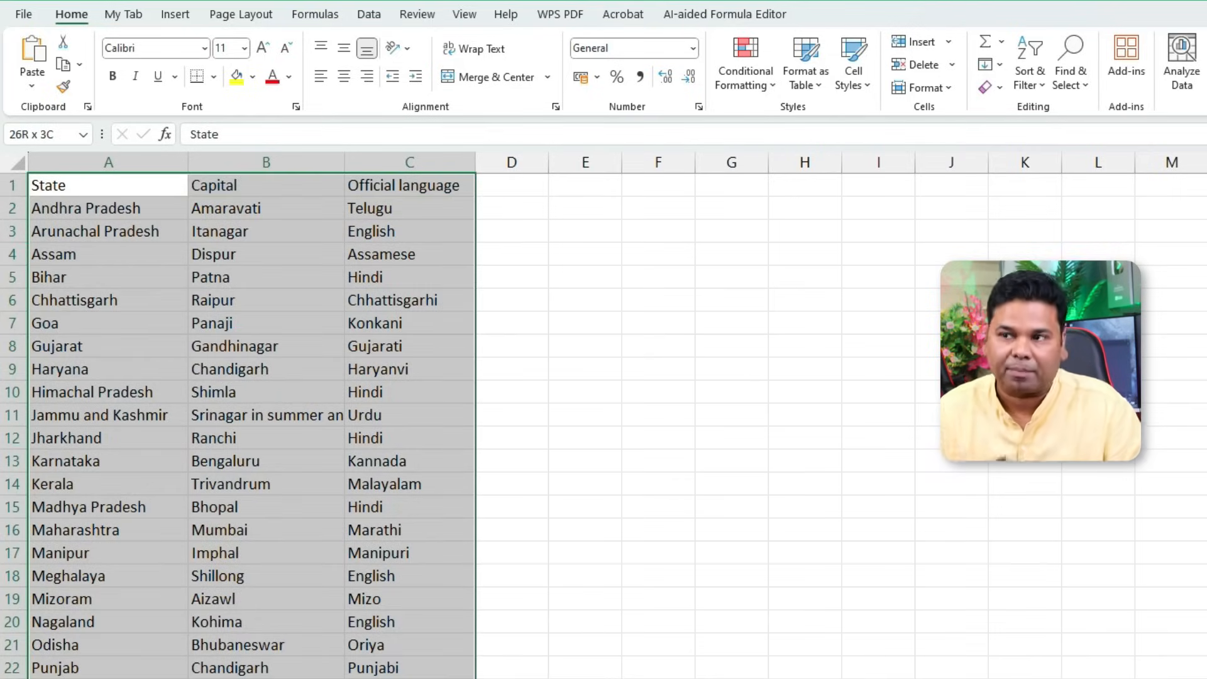
# Reselect A1:C26 by extending down column A before going across, and select the whole data region from cell A5.
pyautogui.click(81, 66)
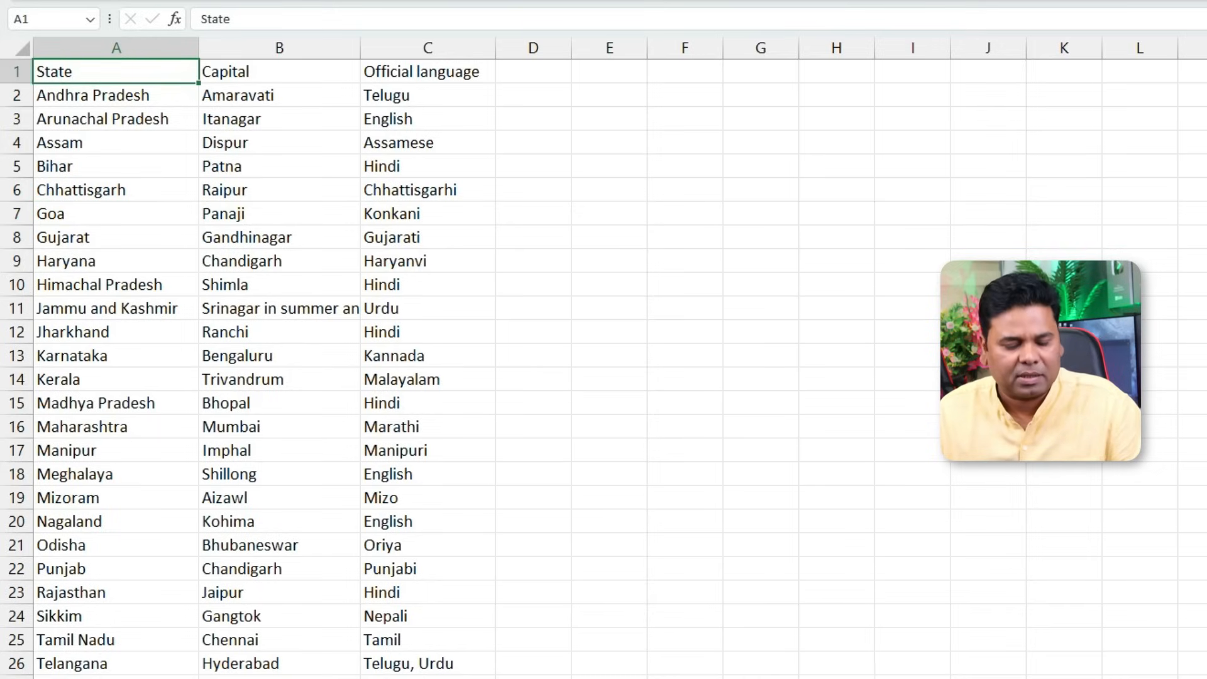
pyautogui.hotkey('ctrl', 'shift', 'Down')
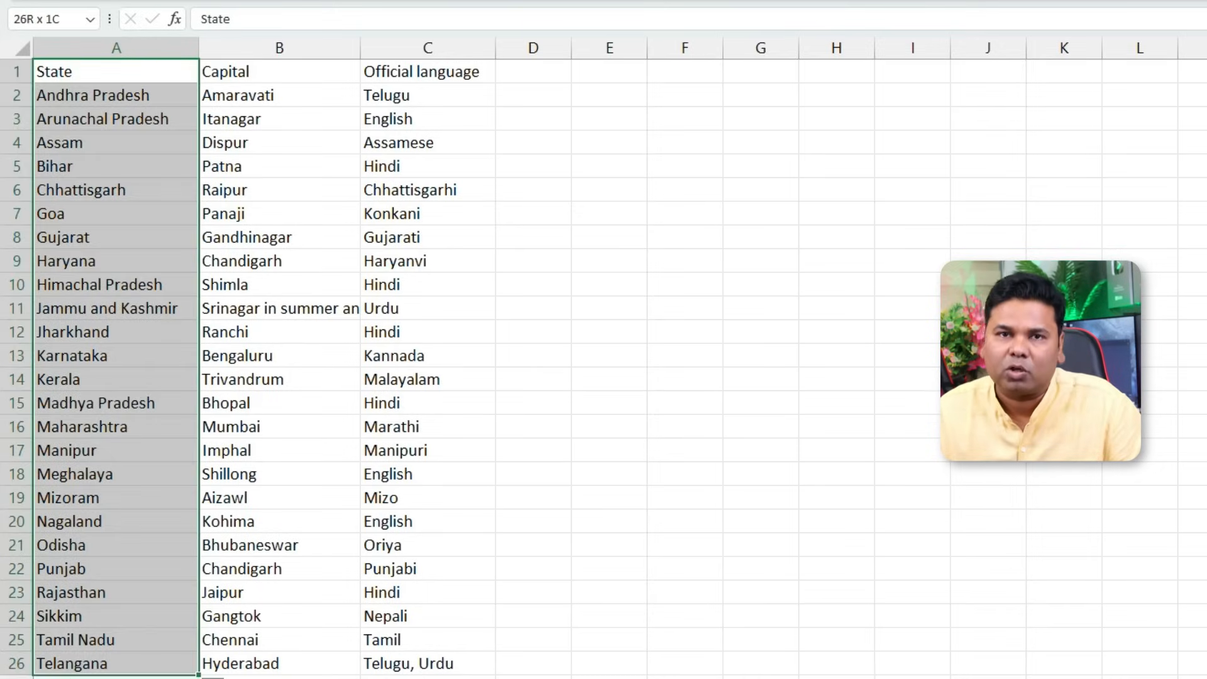
pyautogui.hotkey('ctrl', 'shift', 'Right')
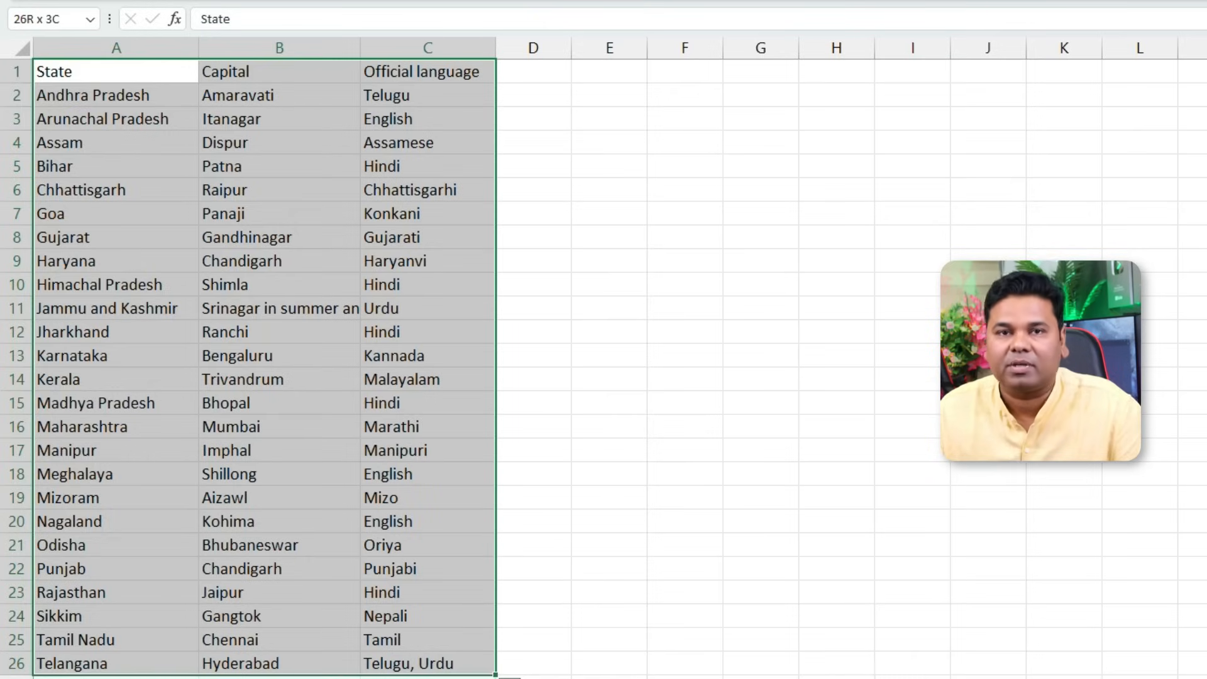
pyautogui.click(101, 165)
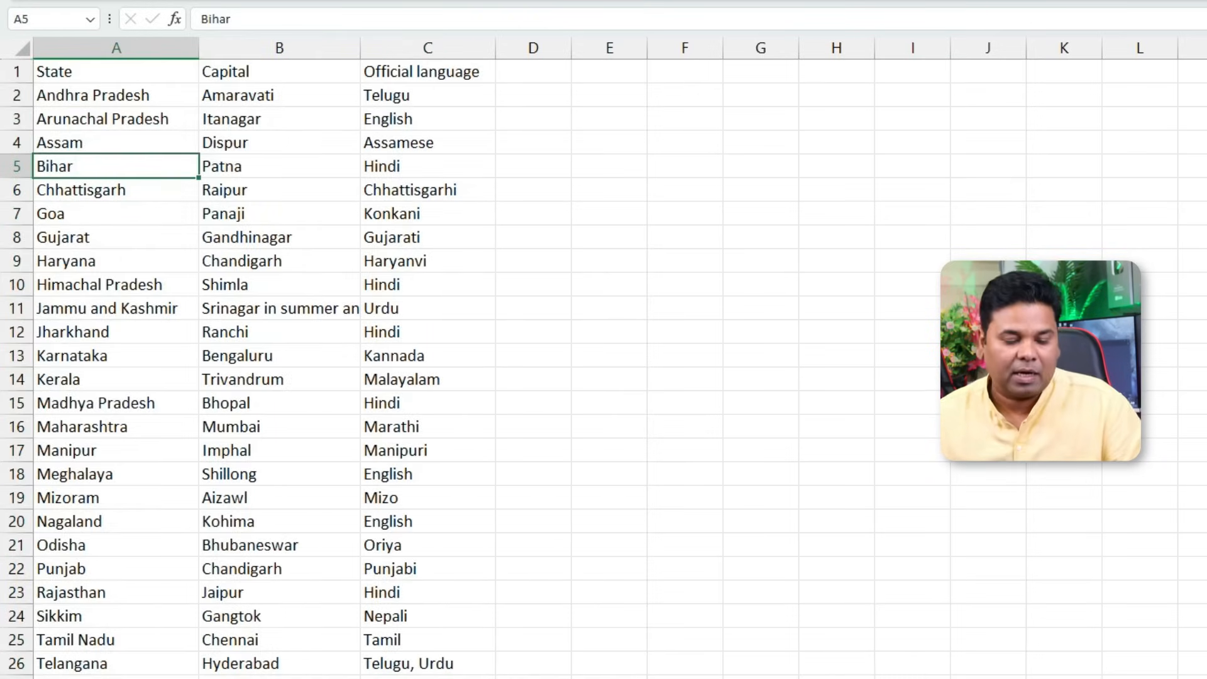
pyautogui.hotkey('ctrl', 'a')
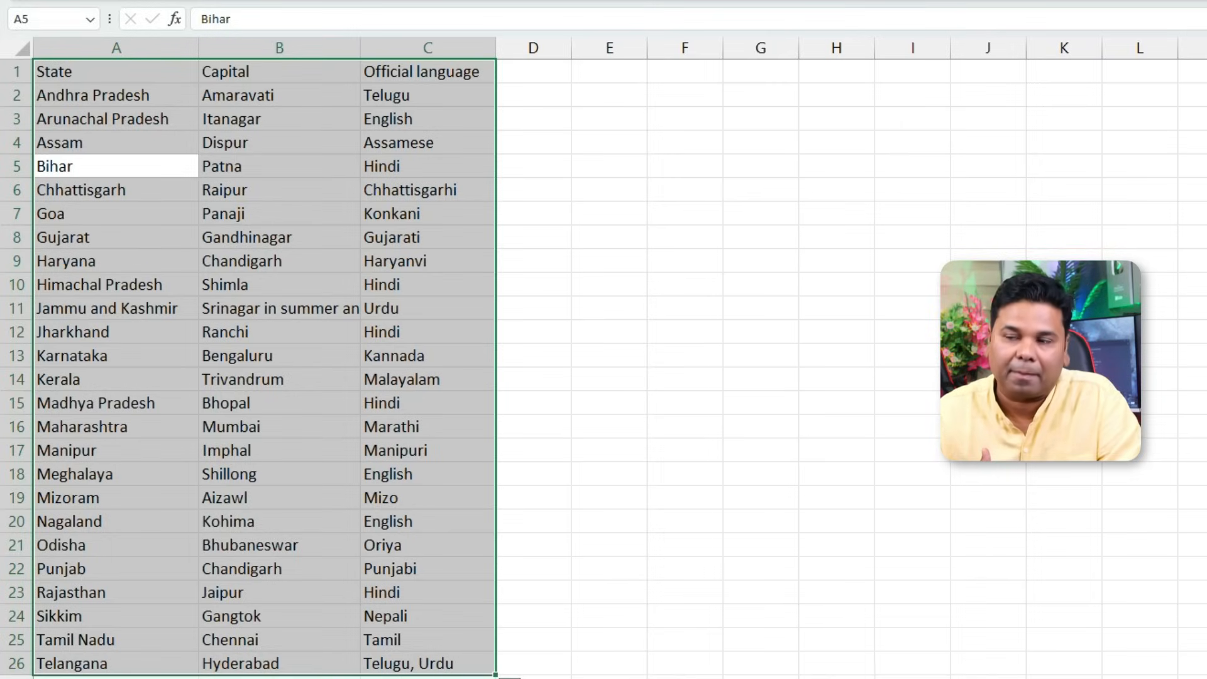
# Select the full data region around cell A7 and convert A1:C26 into a table with headers.
pyautogui.click(138, 209)
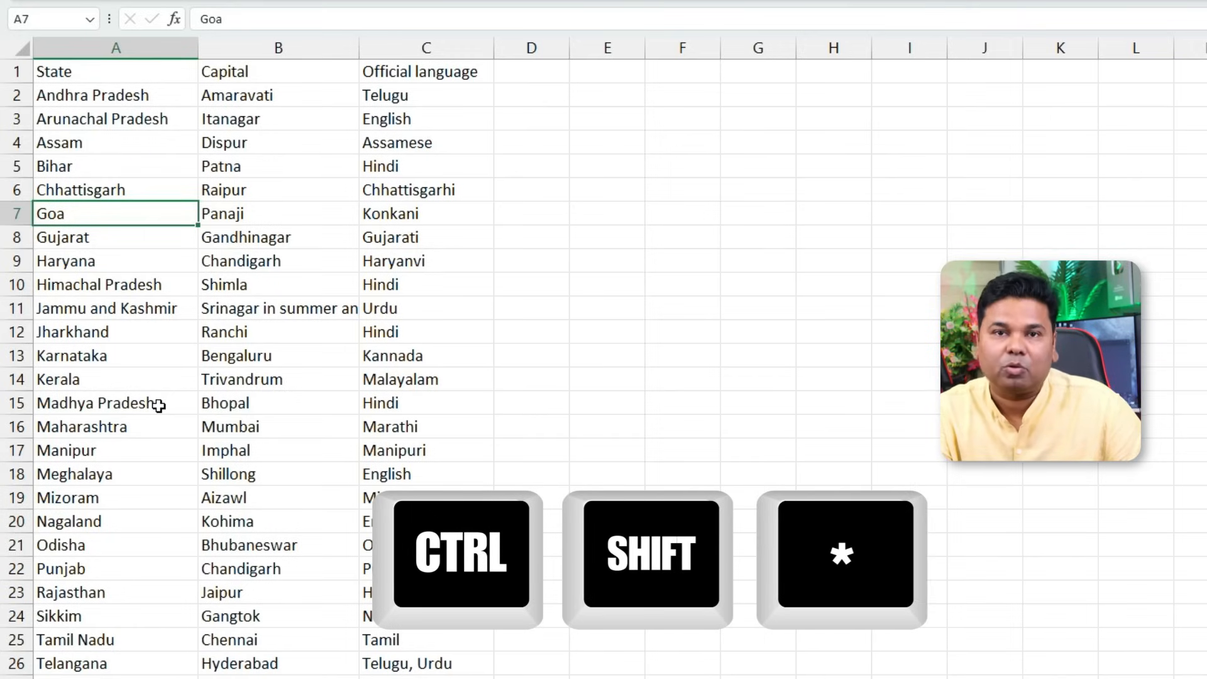
pyautogui.hotkey('ctrl', 'shift', '*')
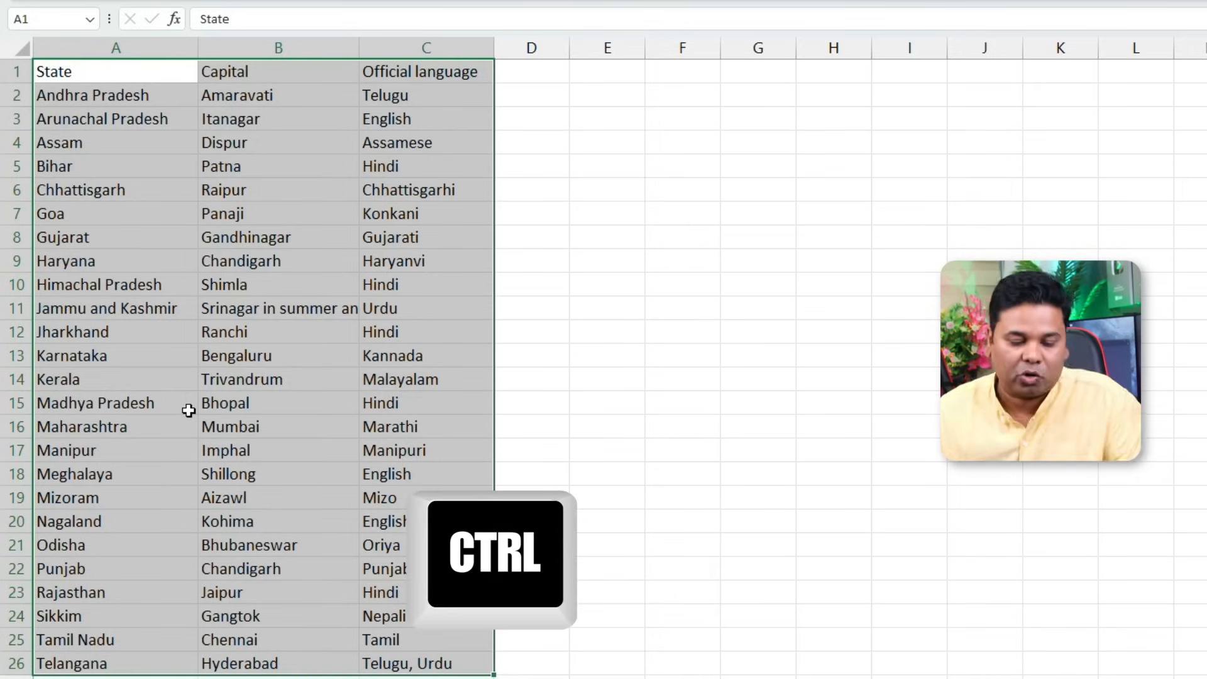
pyautogui.hotkey('ctrl', 't')
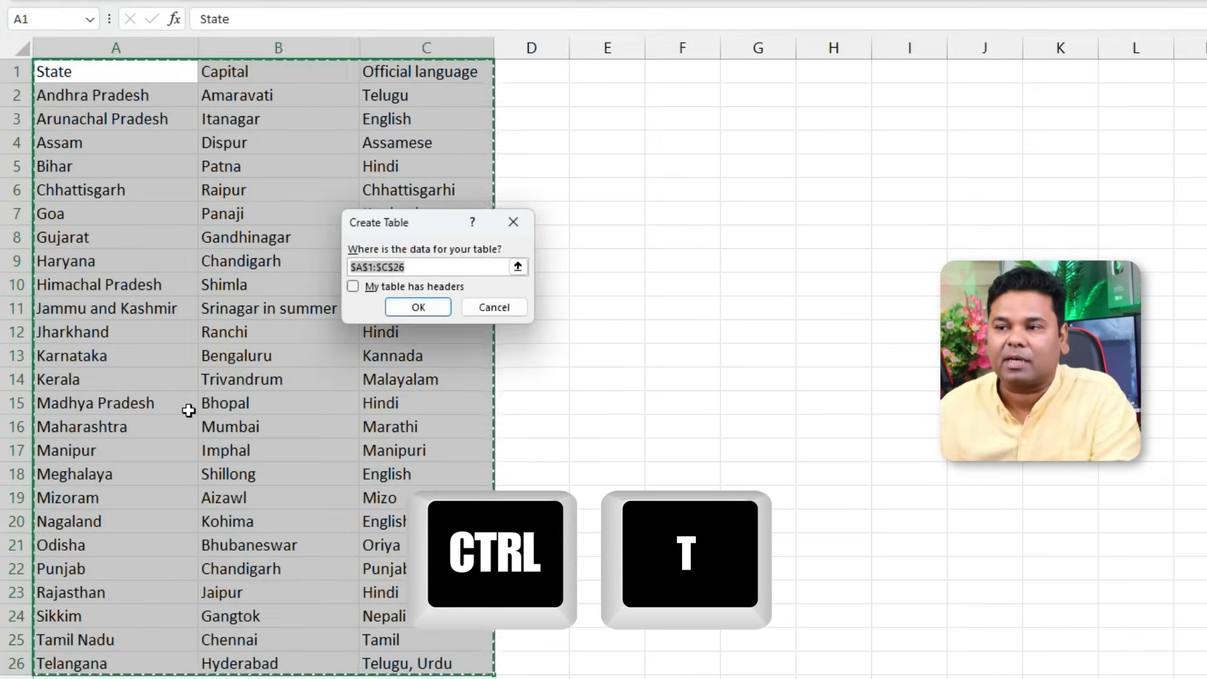
pyautogui.moveTo(395, 222); pyautogui.dragTo(577, 205)
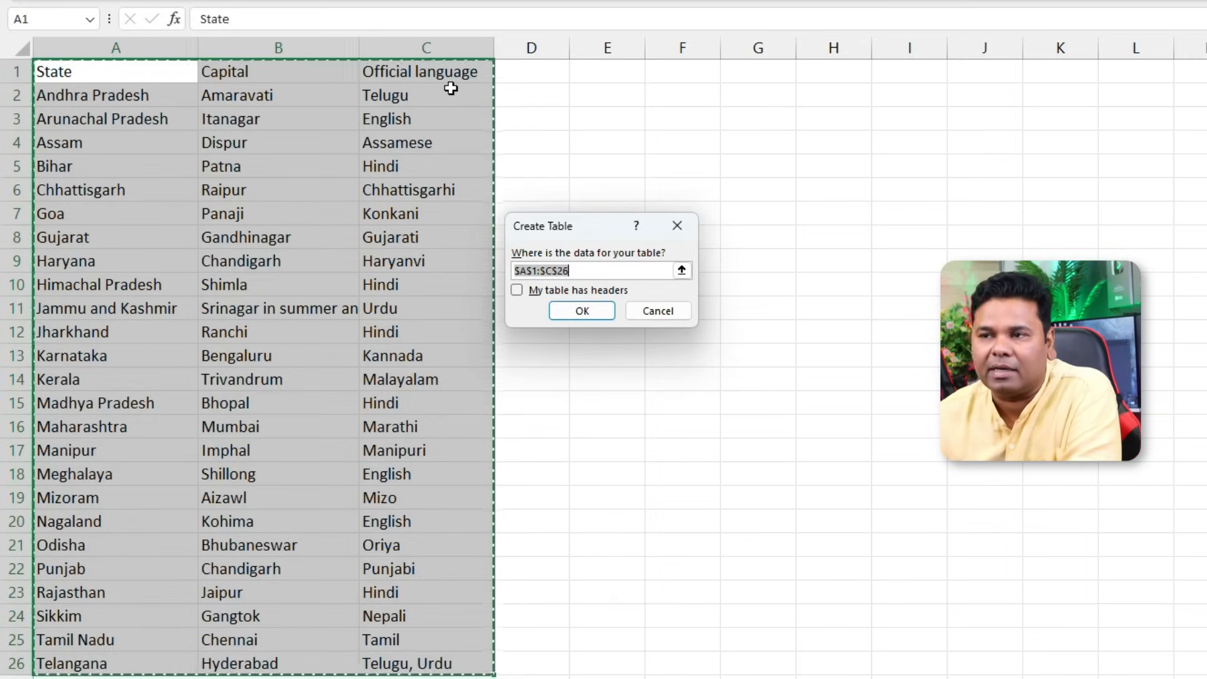
pyautogui.click(514, 298)
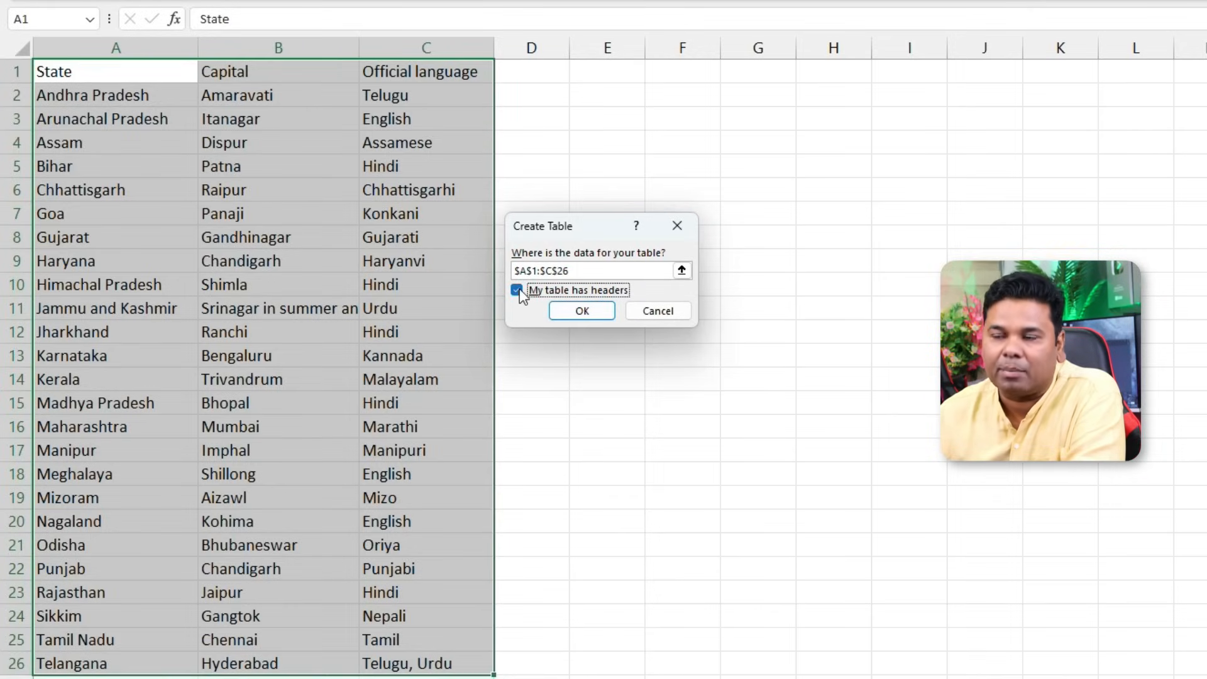
pyautogui.click(582, 311)
pyautogui.click(682, 261)
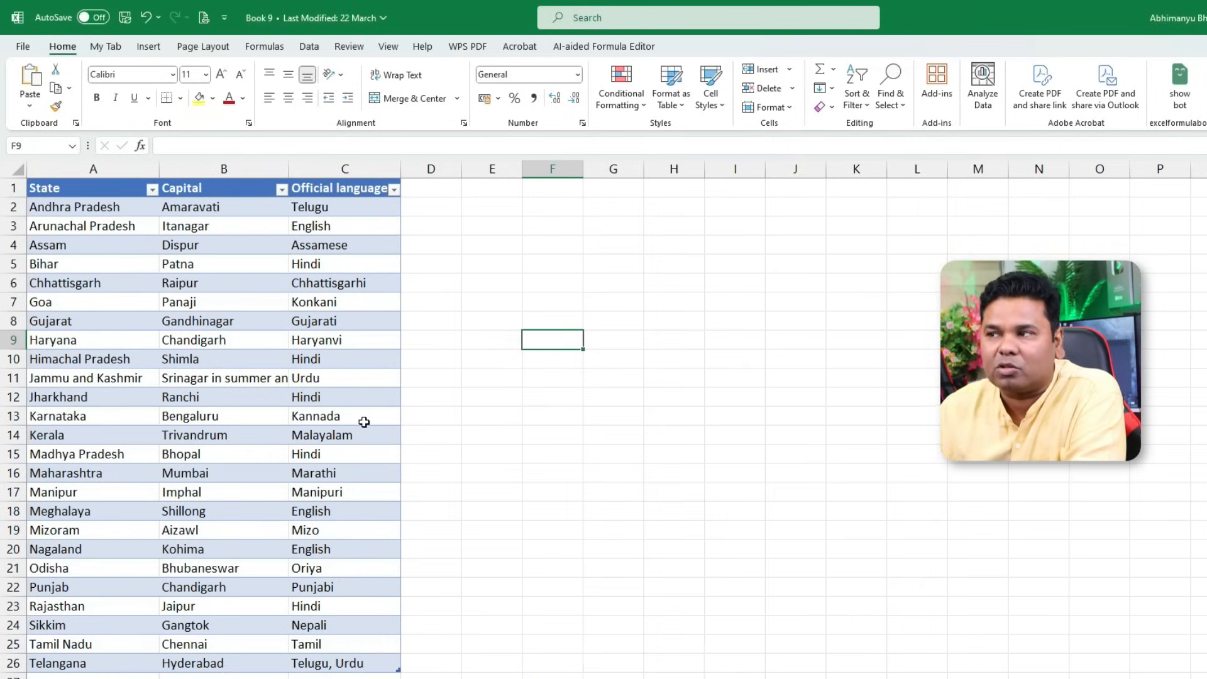
# Select cells inside and outside the table to compare when the table design options are available.
pyautogui.click(80, 355)
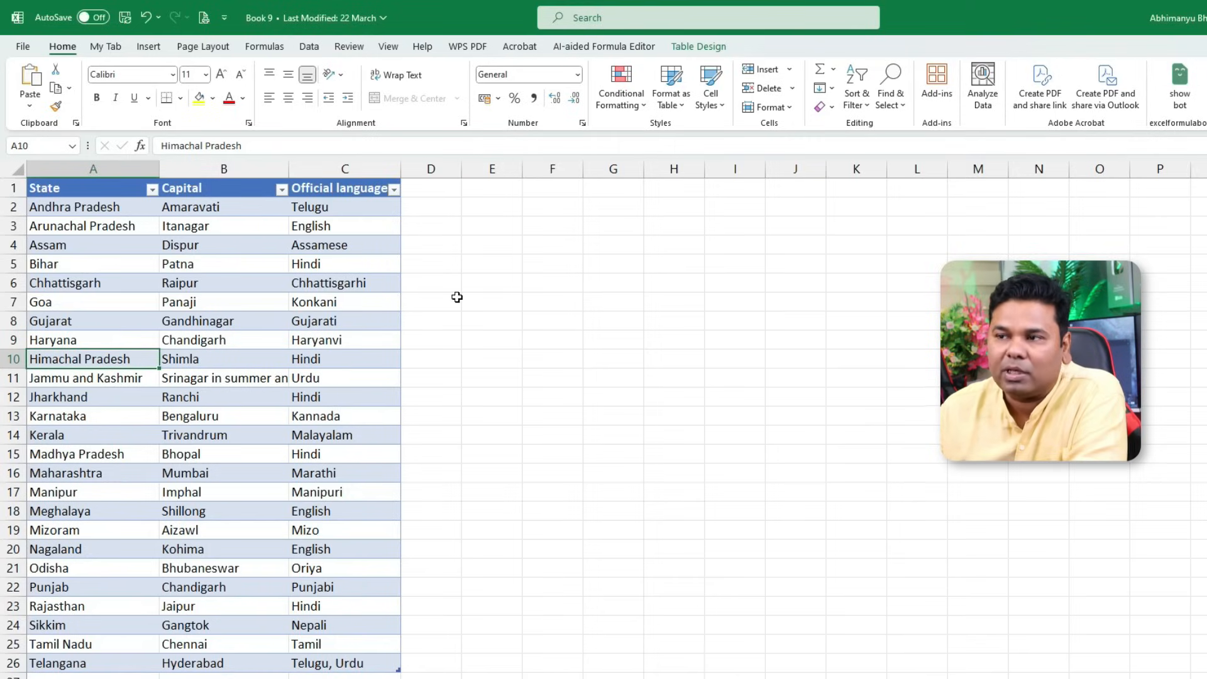
pyautogui.click(454, 267)
pyautogui.click(548, 259)
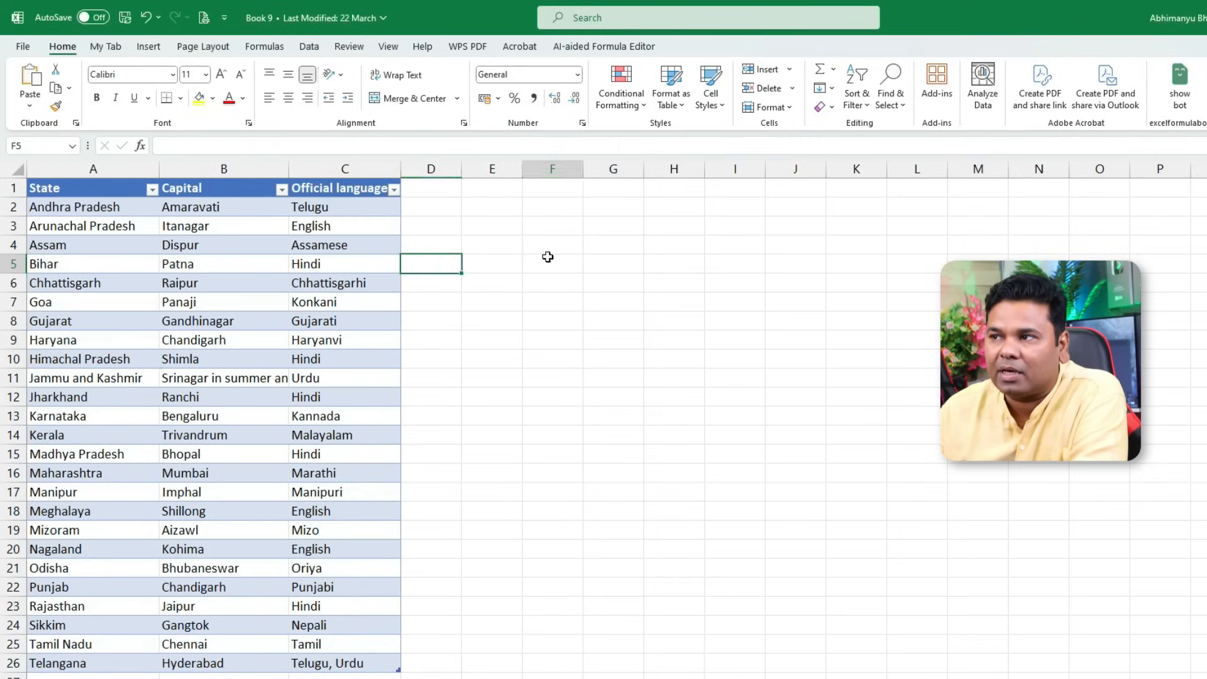
pyautogui.click(612, 357)
pyautogui.click(496, 414)
pyautogui.click(454, 342)
pyautogui.click(496, 283)
pyautogui.click(545, 269)
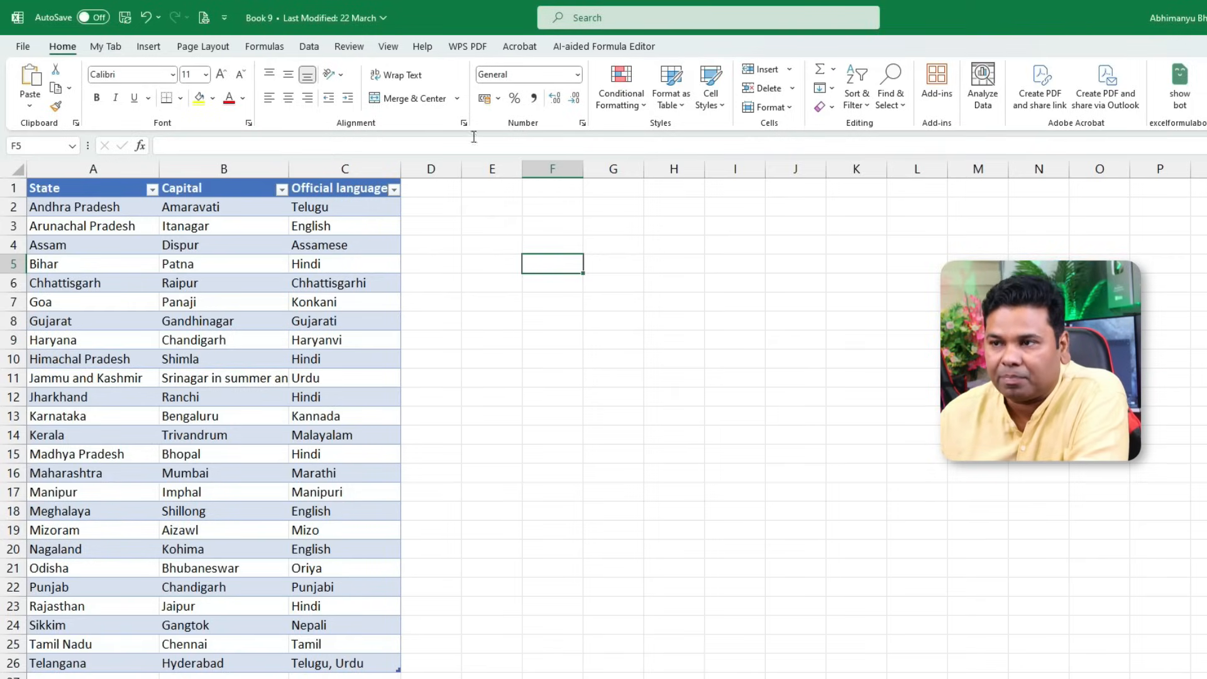
# Insert slicers for the table's State, Capital and Official language columns.
pyautogui.click(217, 233)
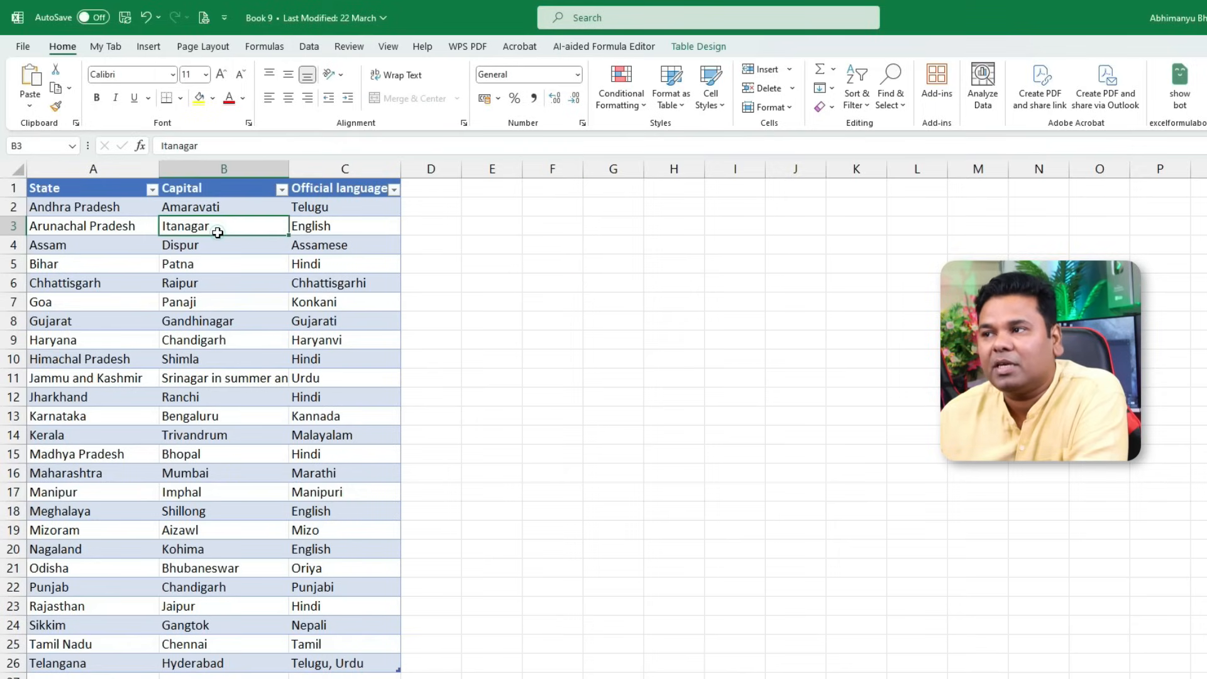
pyautogui.click(708, 55)
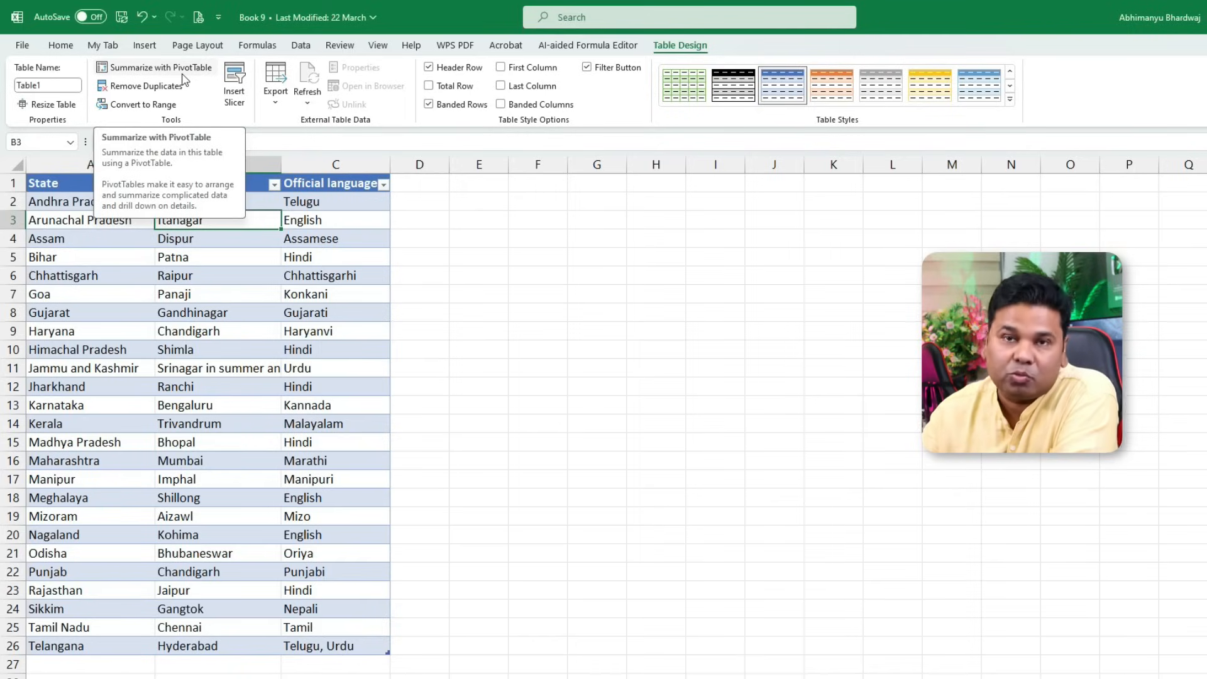
pyautogui.click(308, 321)
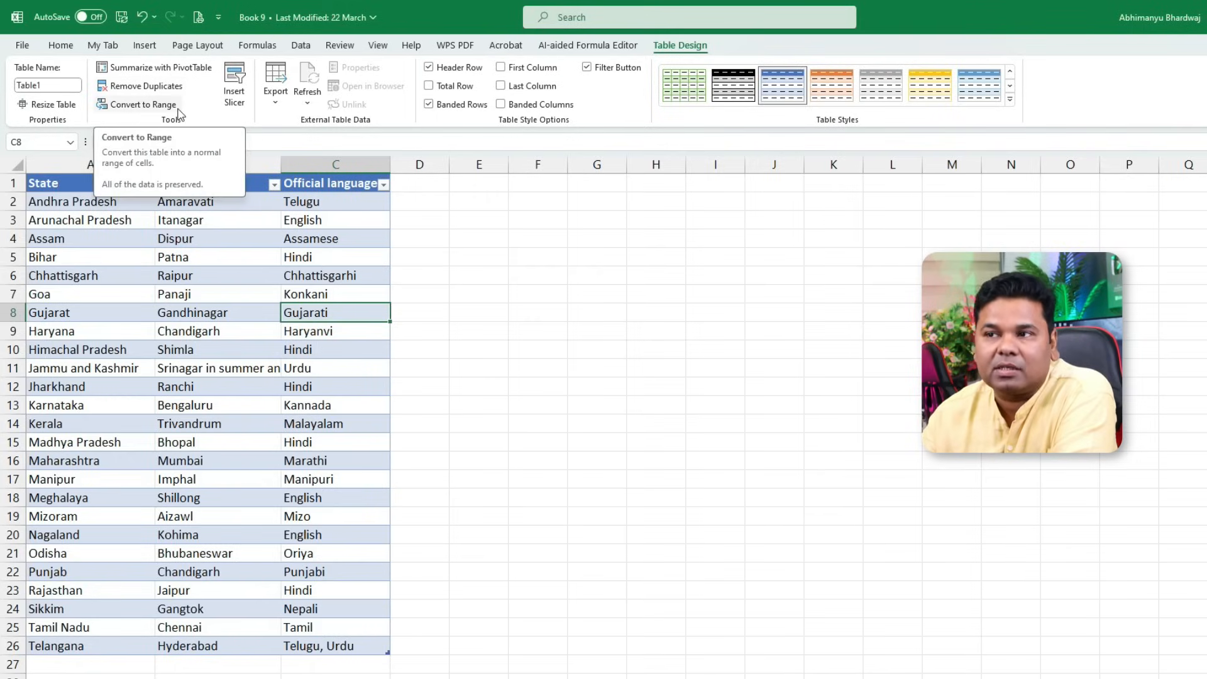
pyautogui.click(236, 111)
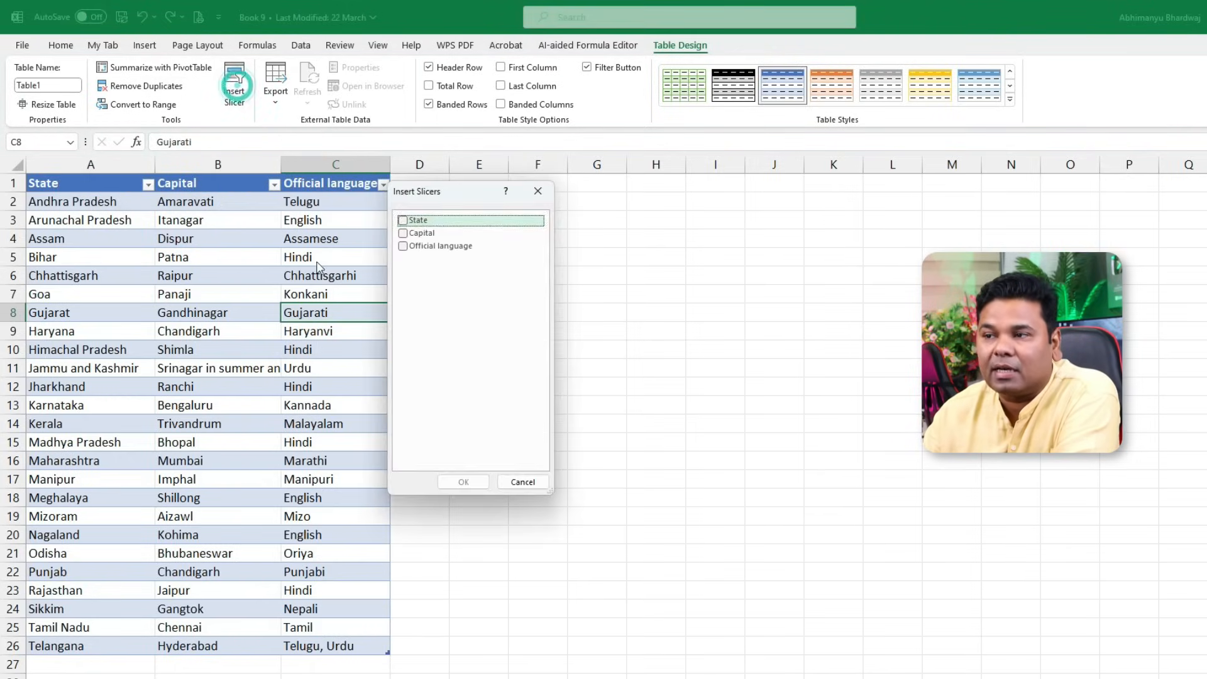
pyautogui.moveTo(438, 198); pyautogui.dragTo(615, 217)
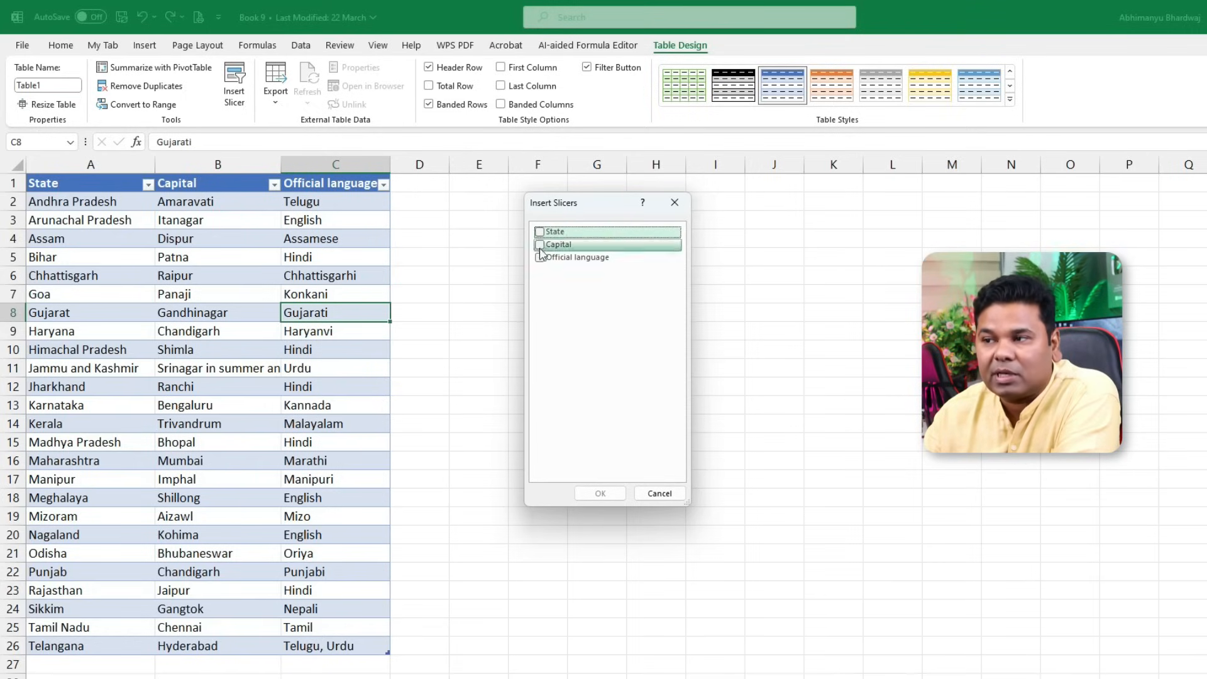
pyautogui.click(540, 232)
pyautogui.click(539, 244)
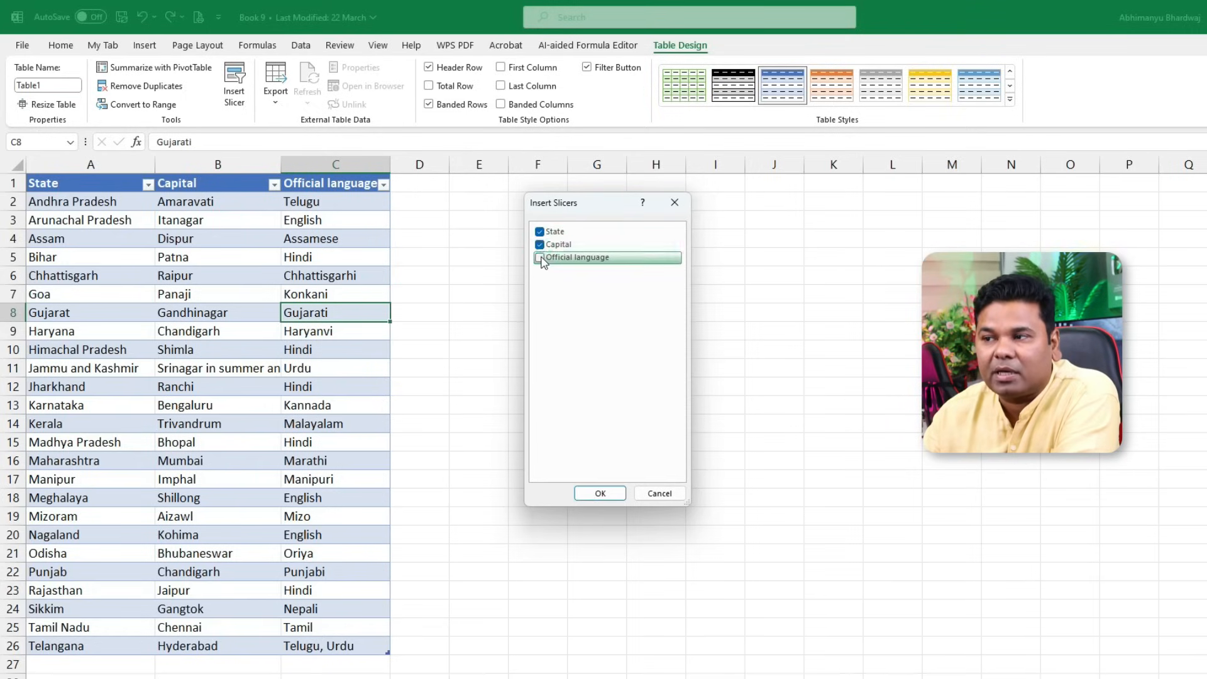
pyautogui.click(540, 257)
pyautogui.click(601, 493)
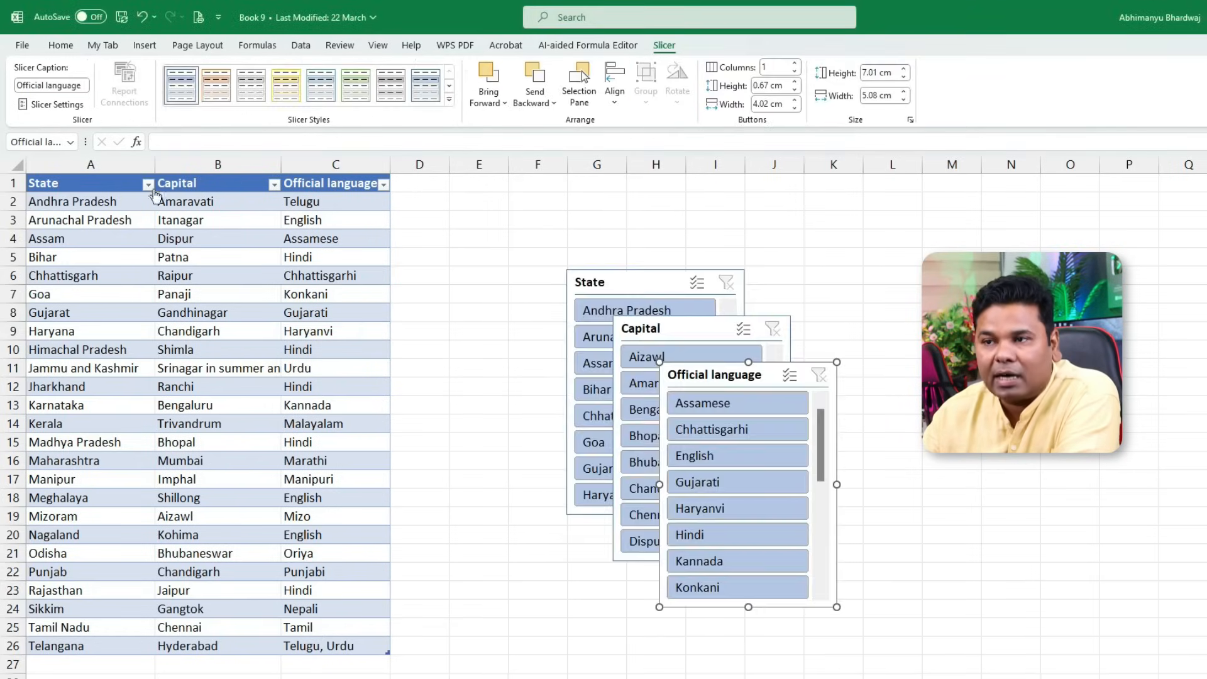
# Spread out the overlapping slicers, with State beside the table, Capital below it and Official language beside State.
pyautogui.moveTo(613, 279); pyautogui.dragTo(461, 204)
pyautogui.moveTo(680, 331); pyautogui.dragTo(482, 465)
pyautogui.moveTo(745, 377); pyautogui.dragTo(710, 244)
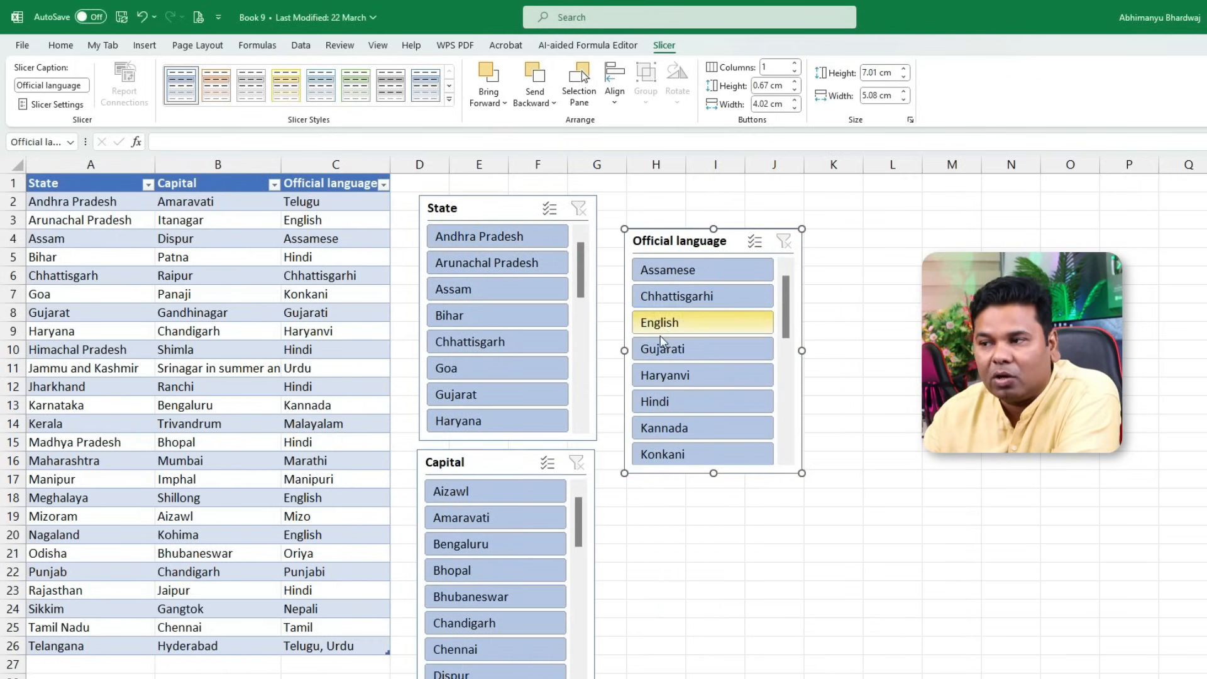
# Filter the table with the slicers to the state Bihar and the official language Chhattisgarhi.
pyautogui.click(503, 316)
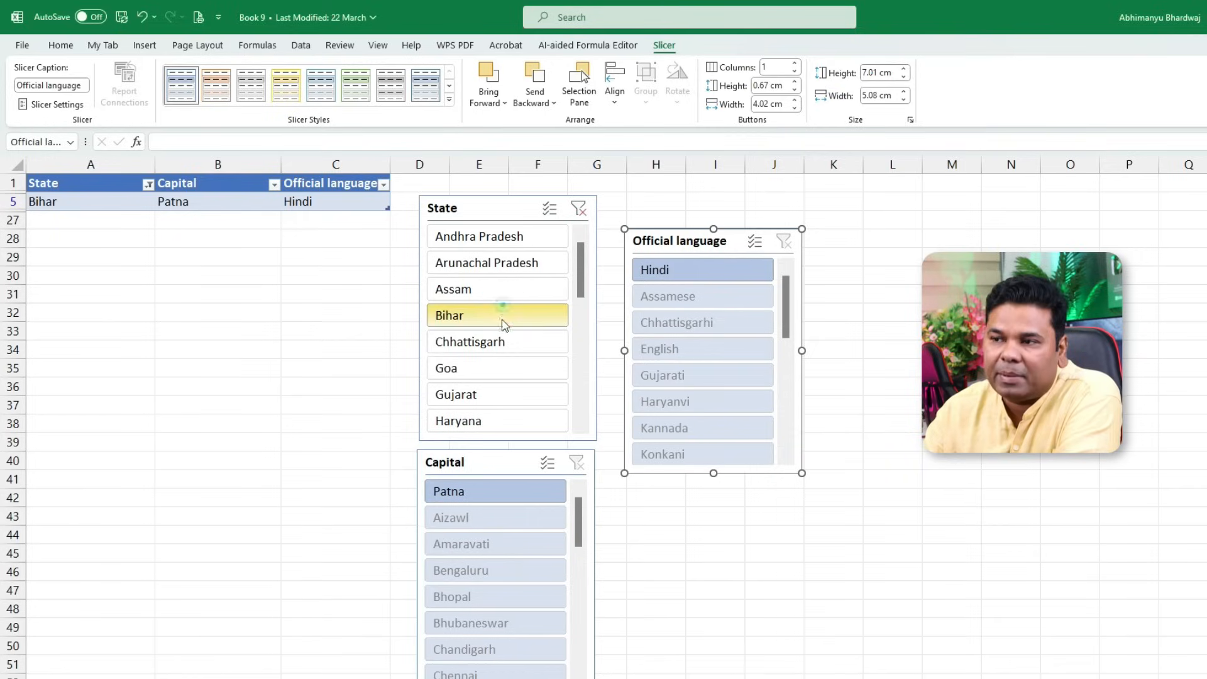
pyautogui.click(656, 377)
pyautogui.click(666, 322)
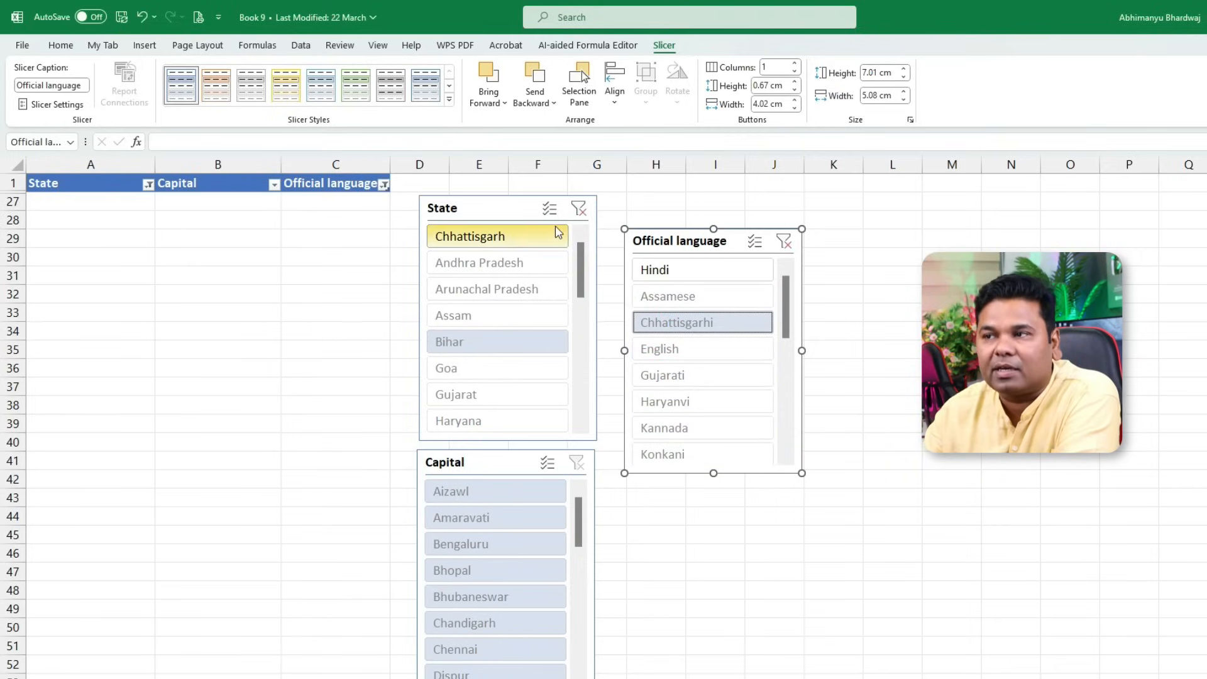
# Clear the filters on the State, Official language and Capital slicers.
pyautogui.click(578, 208)
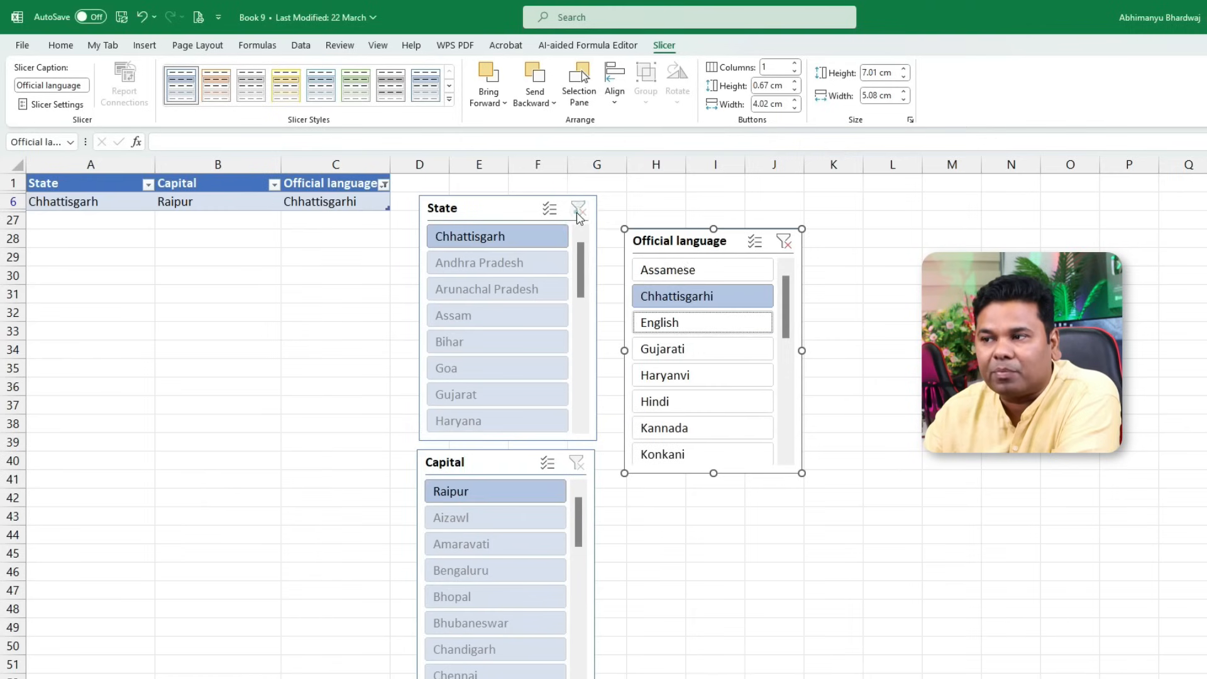
pyautogui.click(784, 241)
pyautogui.click(576, 463)
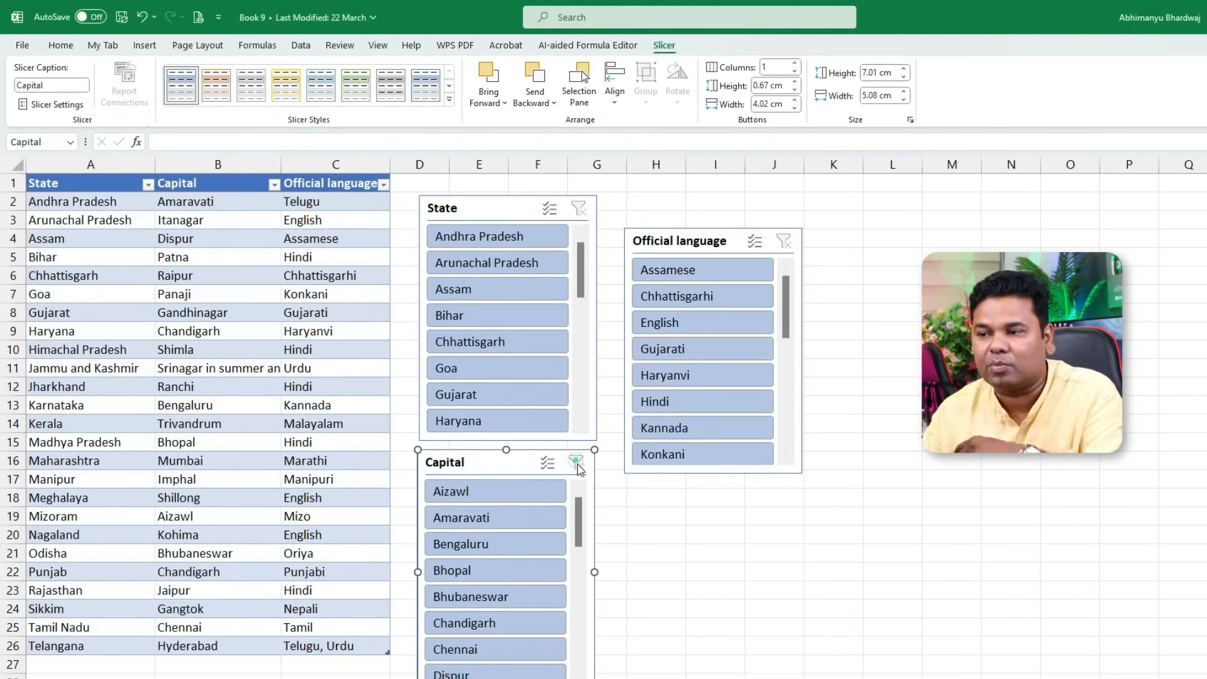
# Delete the Capital, State and Official language slicers from the sheet.
pyautogui.press('Delete')
pyautogui.click(578, 211)
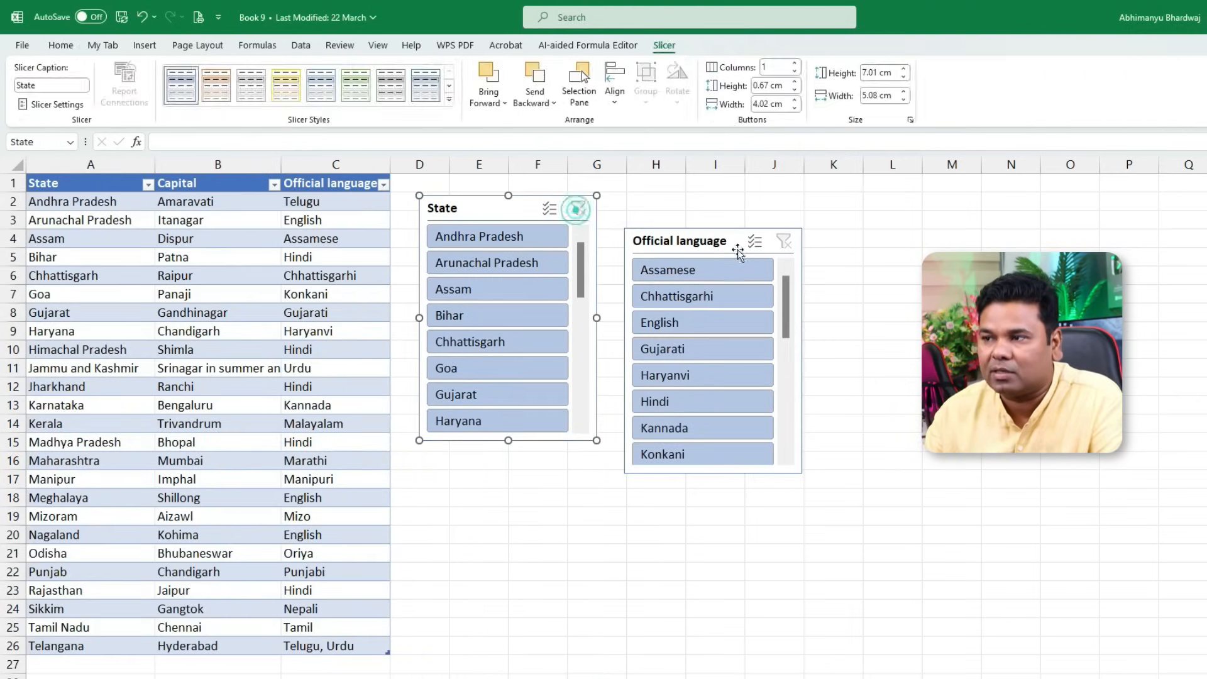
pyautogui.press('Delete')
pyautogui.click(778, 249)
pyautogui.press('Delete')
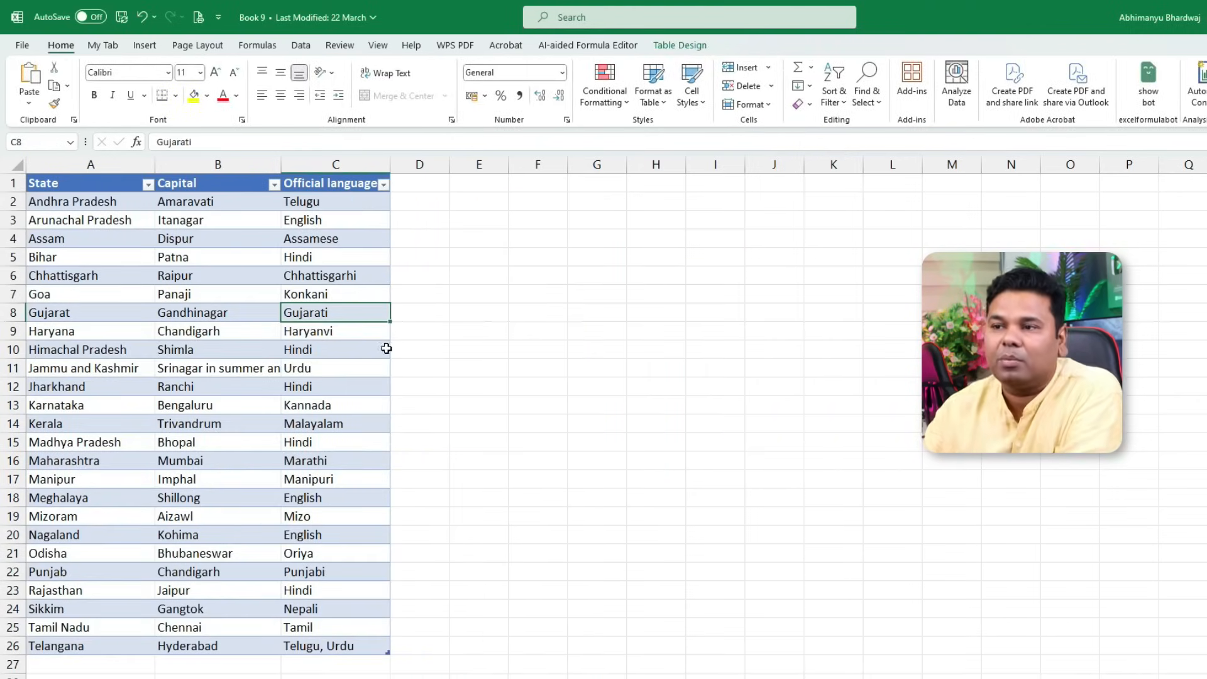
# Try out the table's total row, hide it again and pick the black table style.
pyautogui.click(289, 241)
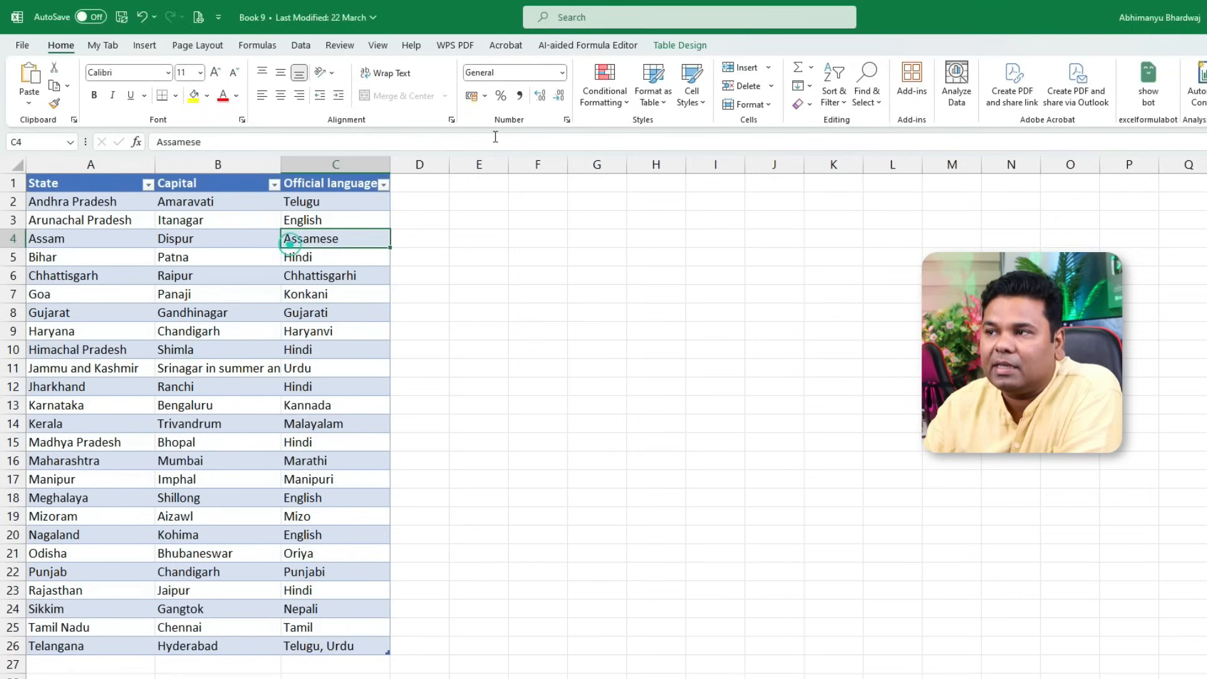
pyautogui.click(677, 45)
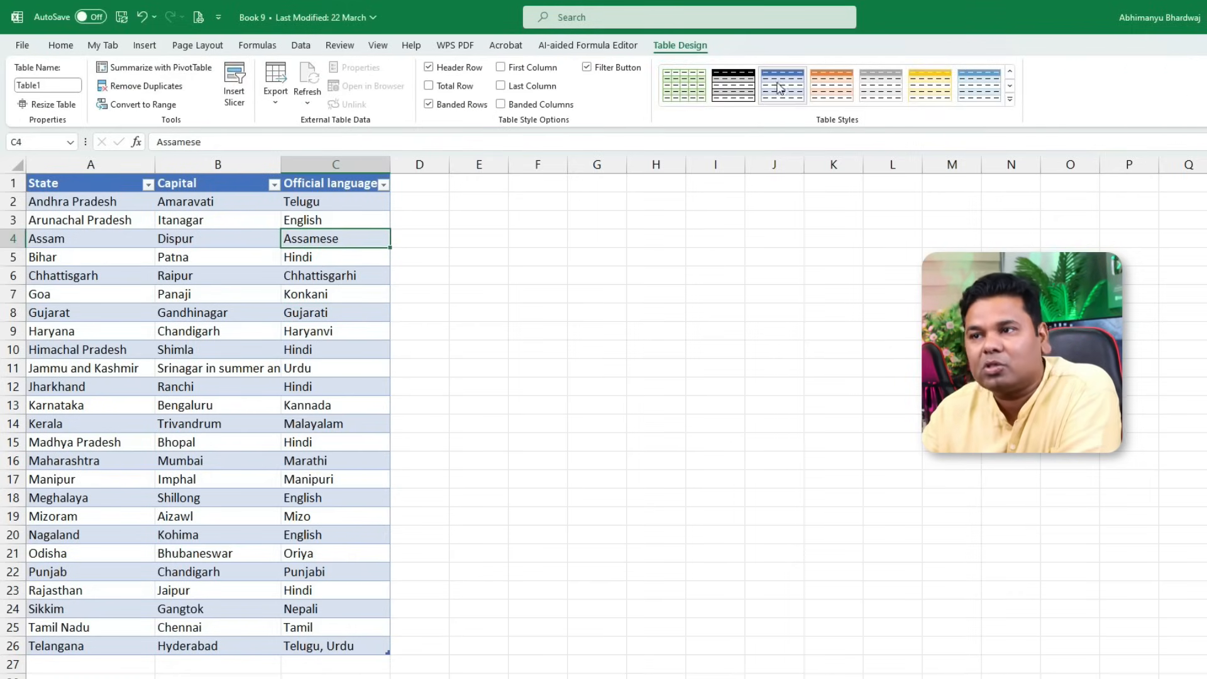
pyautogui.click(430, 87)
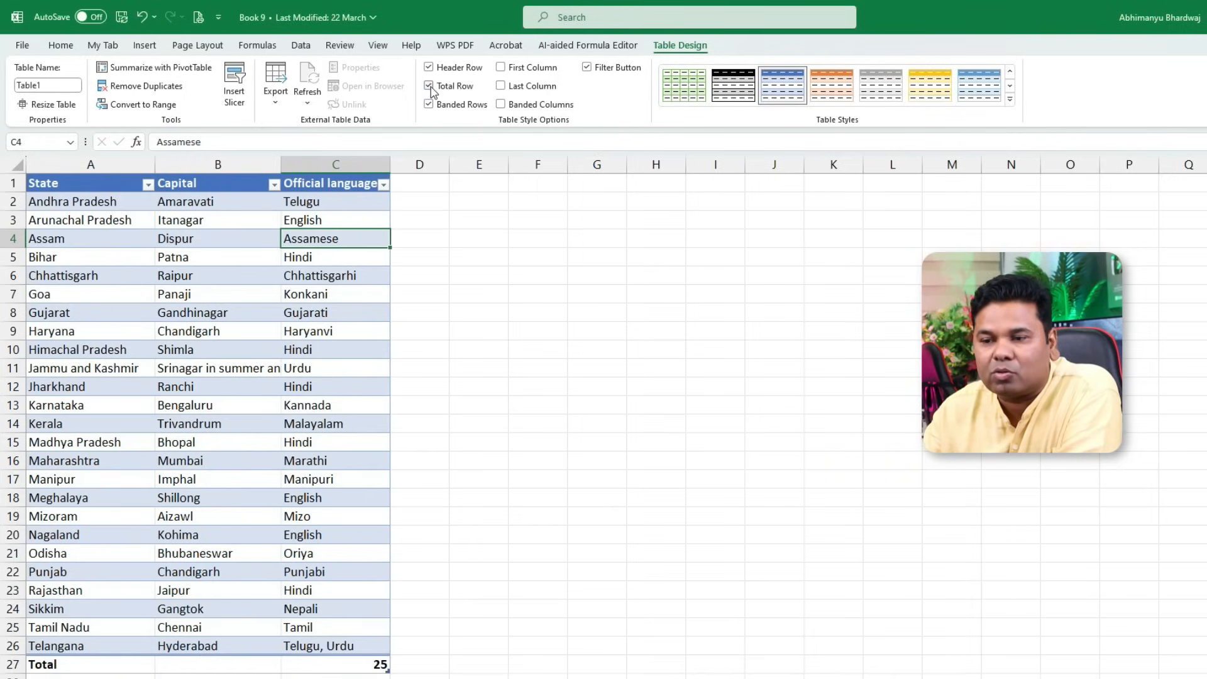
pyautogui.click(430, 87)
pyautogui.click(431, 87)
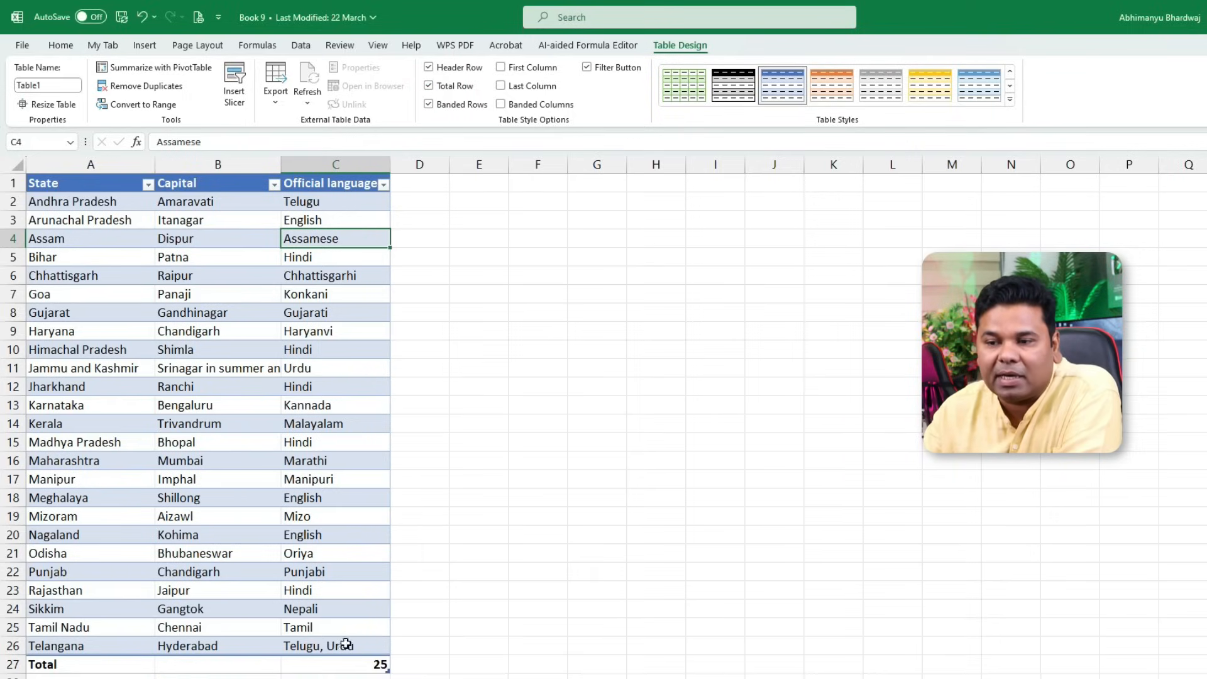
pyautogui.click(430, 87)
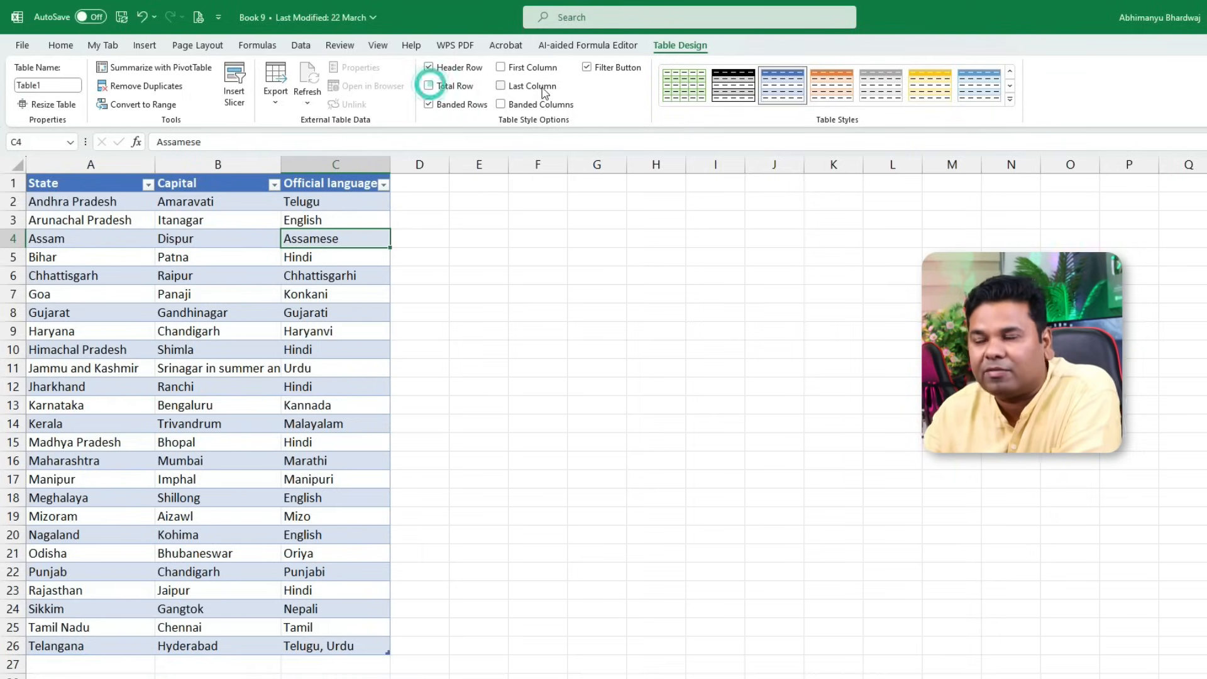
pyautogui.click(734, 85)
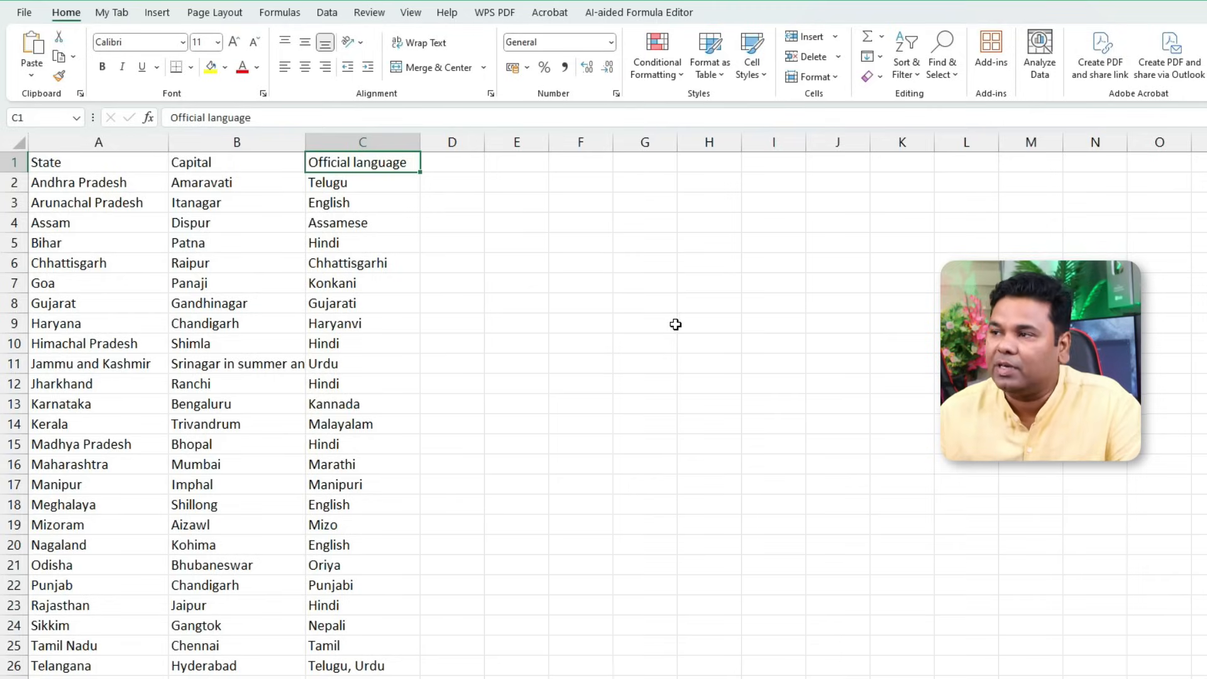
# Turn on filtering for the State, Capital and Official language header row.
pyautogui.click(906, 82)
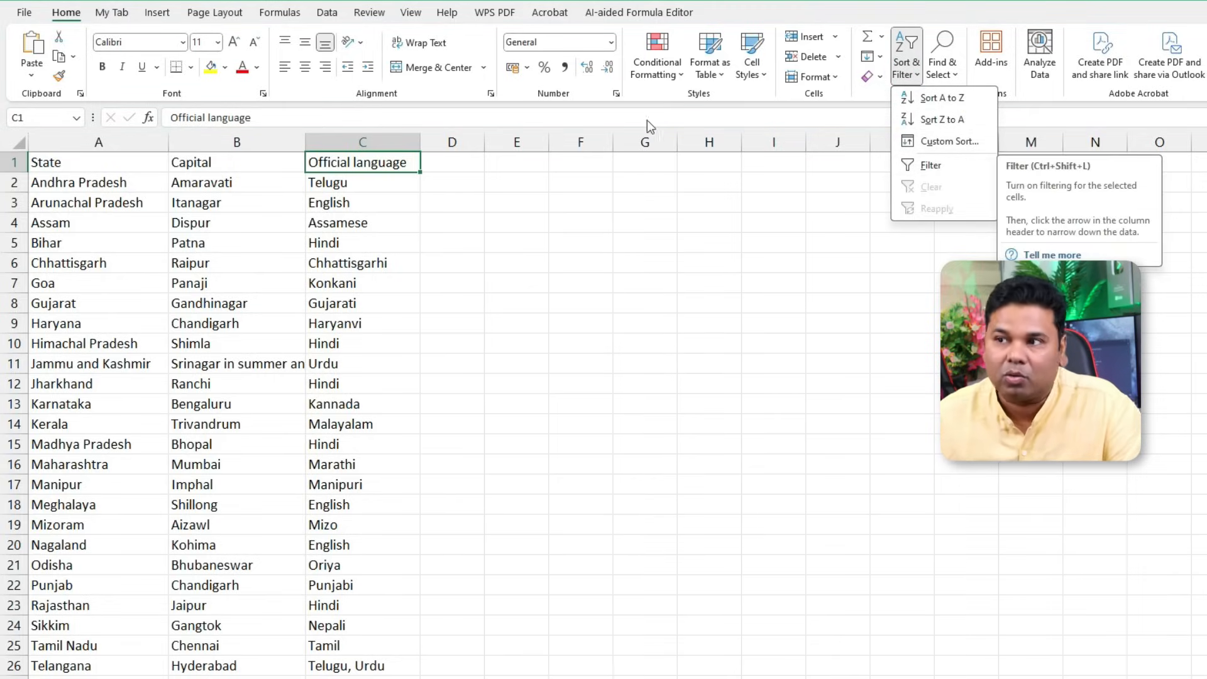
pyautogui.click(448, 189)
pyautogui.click(370, 163)
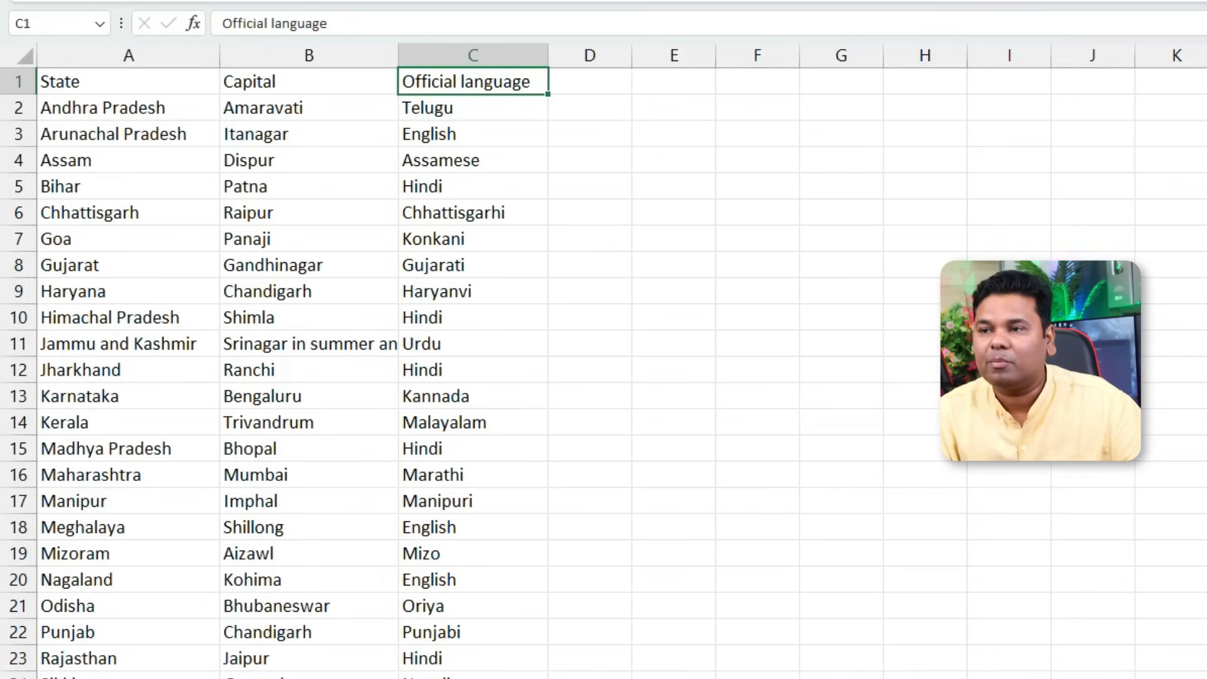
pyautogui.hotkey('ctrl', 'shift', 'l')
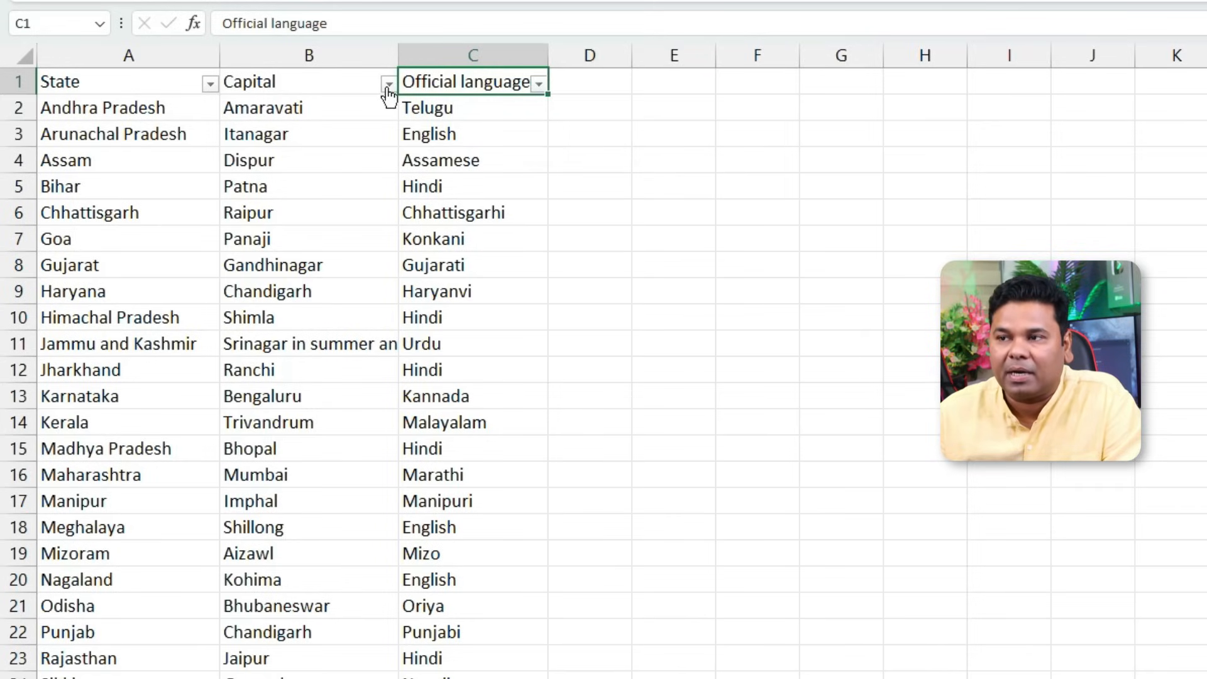
# Filter the Official language column to show only Hindi.
pyautogui.click(539, 85)
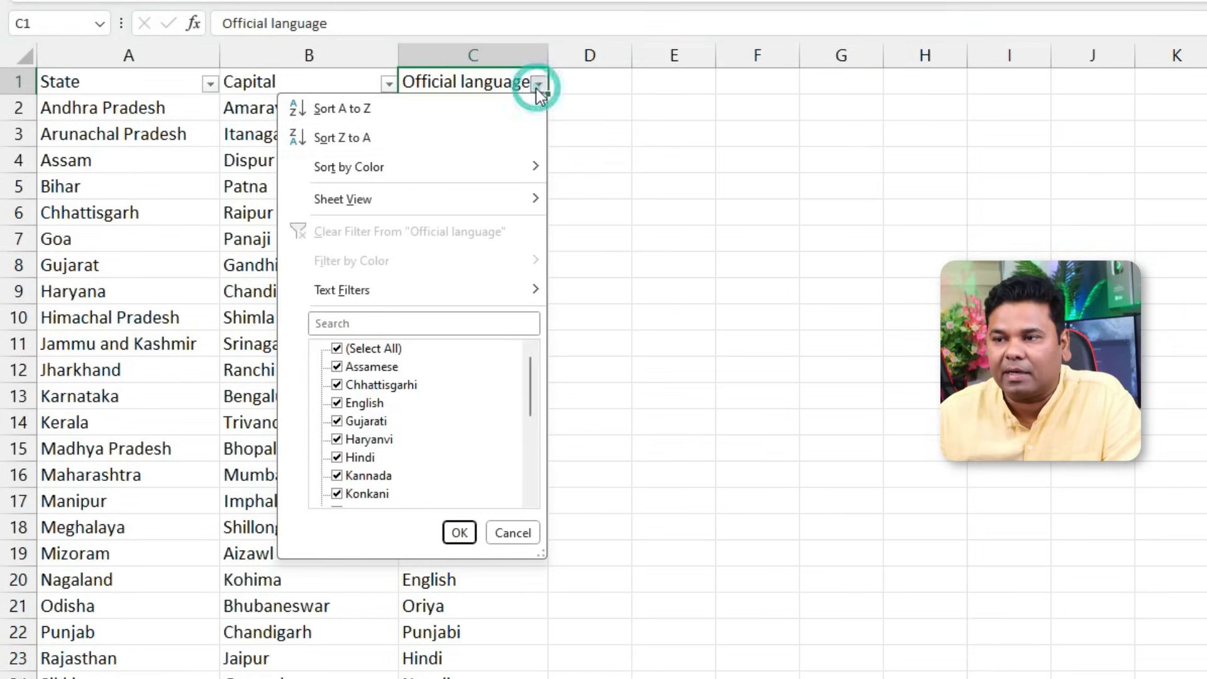
pyautogui.moveTo(530, 387)
pyautogui.mouseDown()
pyautogui.moveTo(530, 489)
pyautogui.moveTo(531, 406)
pyautogui.mouseUp()
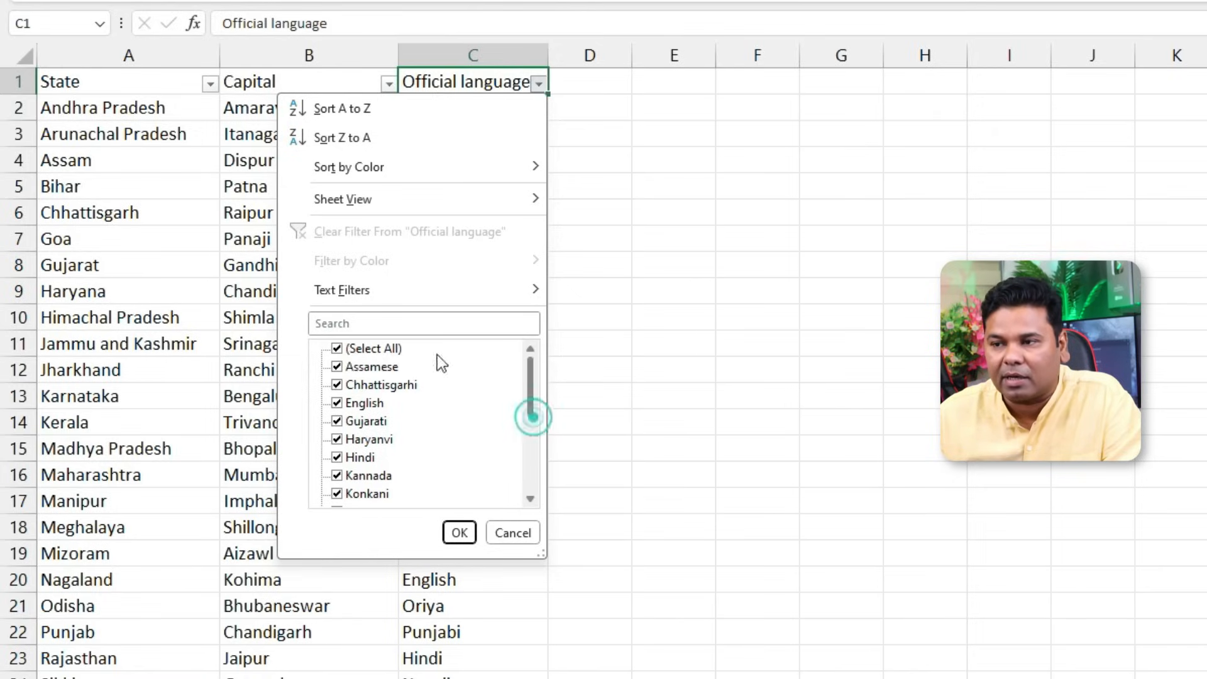
pyautogui.click(338, 348)
pyautogui.click(337, 458)
pyautogui.click(459, 532)
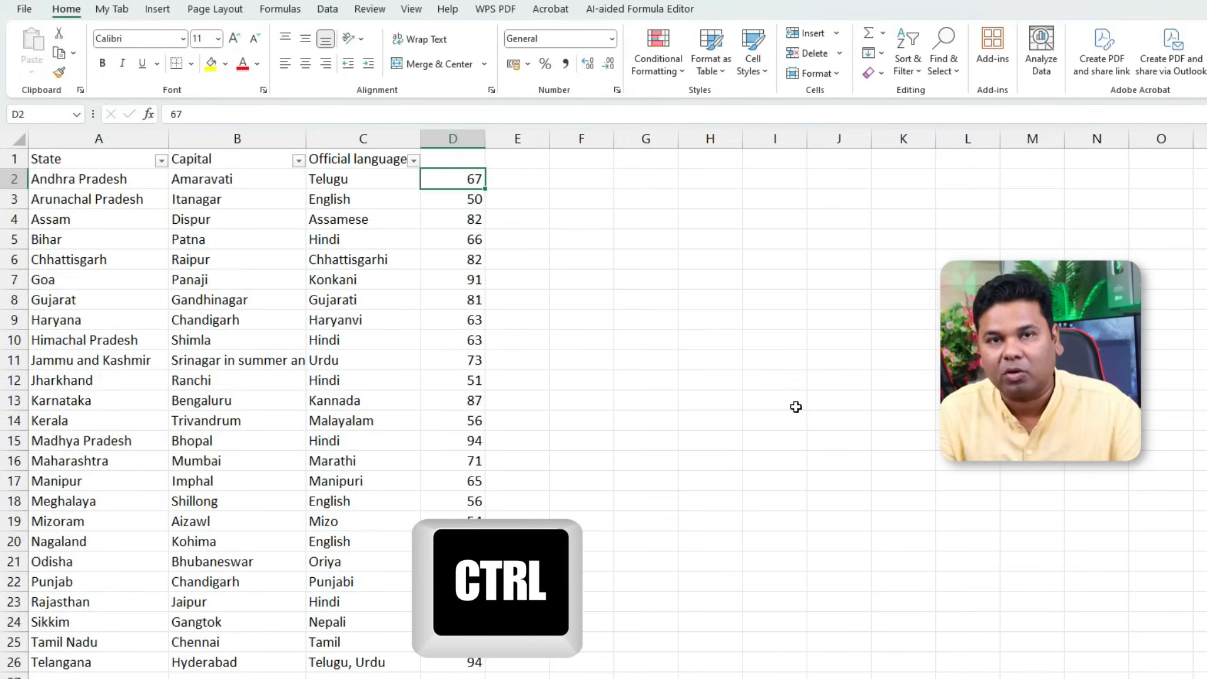
# Go through the Number and Currency formats for cell D2 and choose Accounting with two decimals and the ₹ symbol.
pyautogui.hotkey('ctrl', '1')
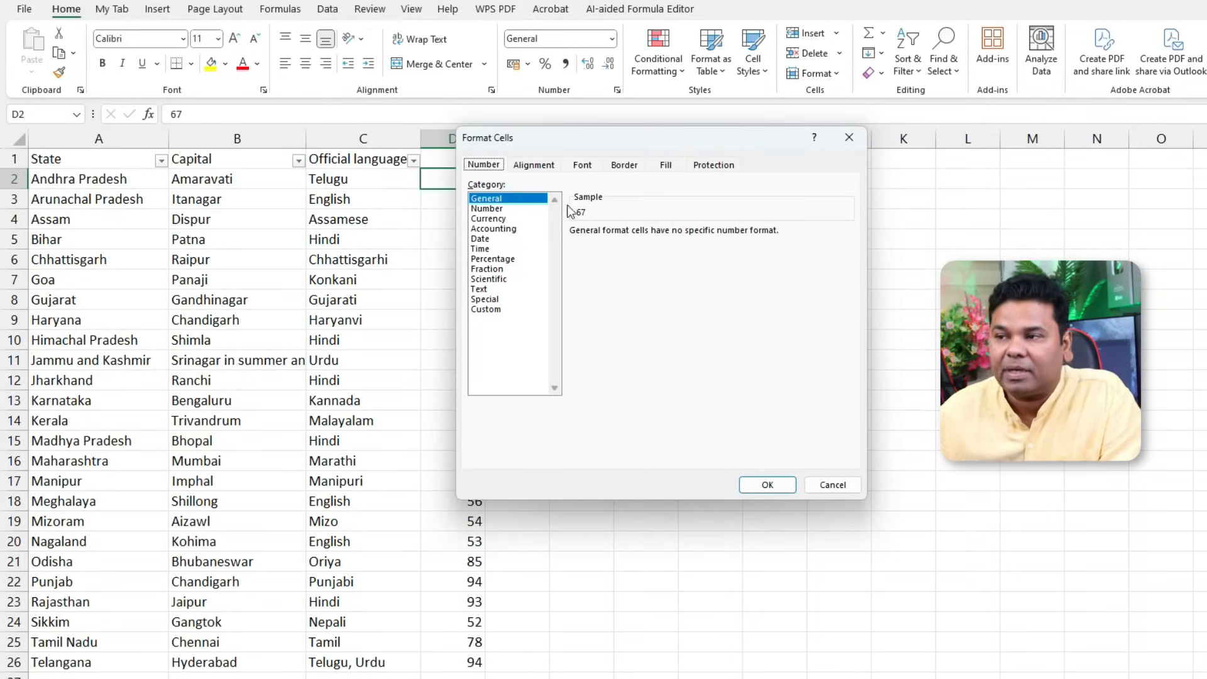
pyautogui.moveTo(581, 139); pyautogui.dragTo(638, 189)
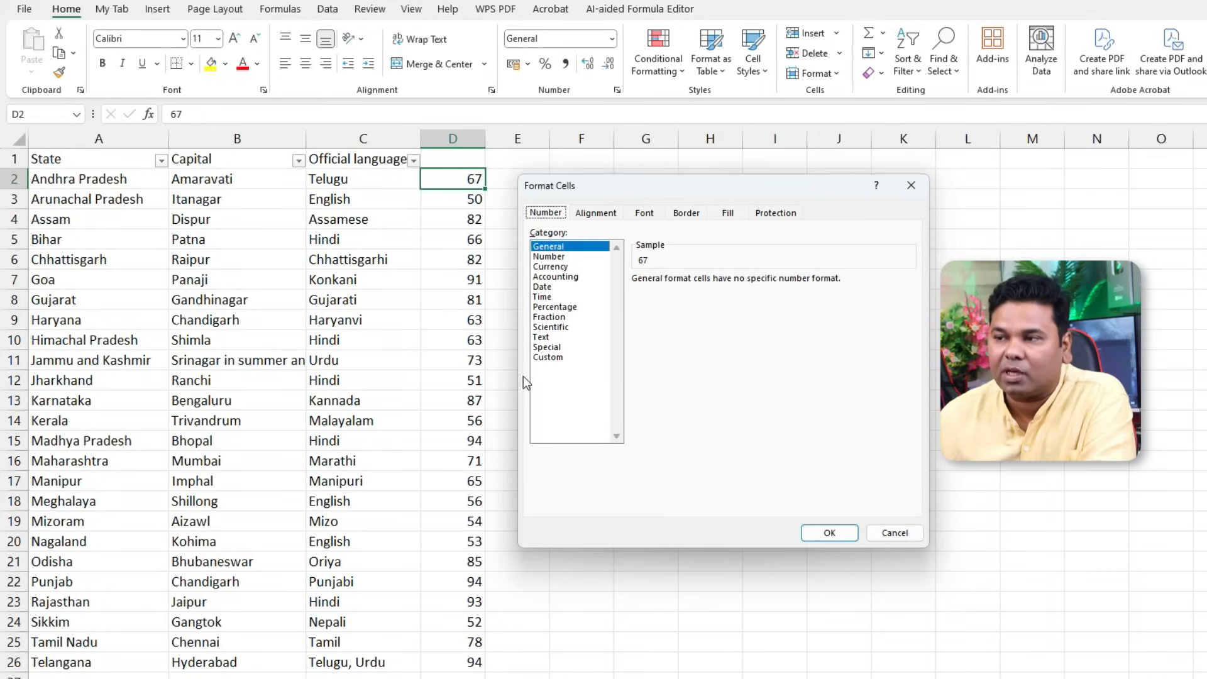
pyautogui.click(557, 256)
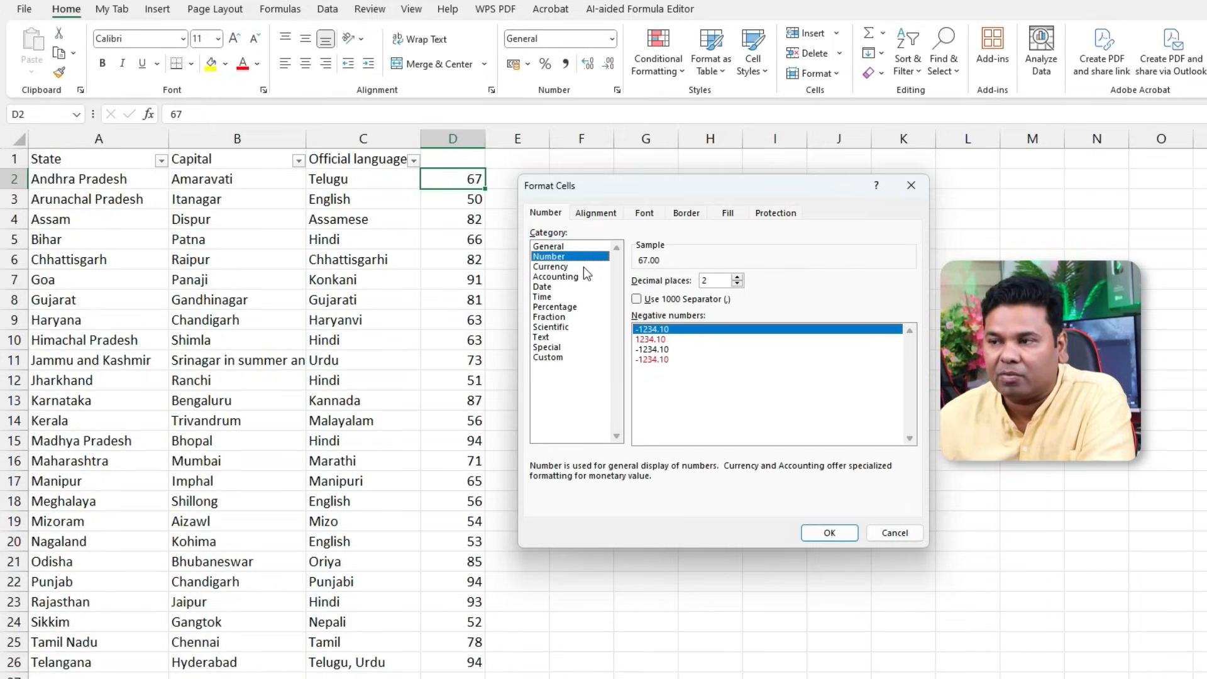
pyautogui.click(583, 266)
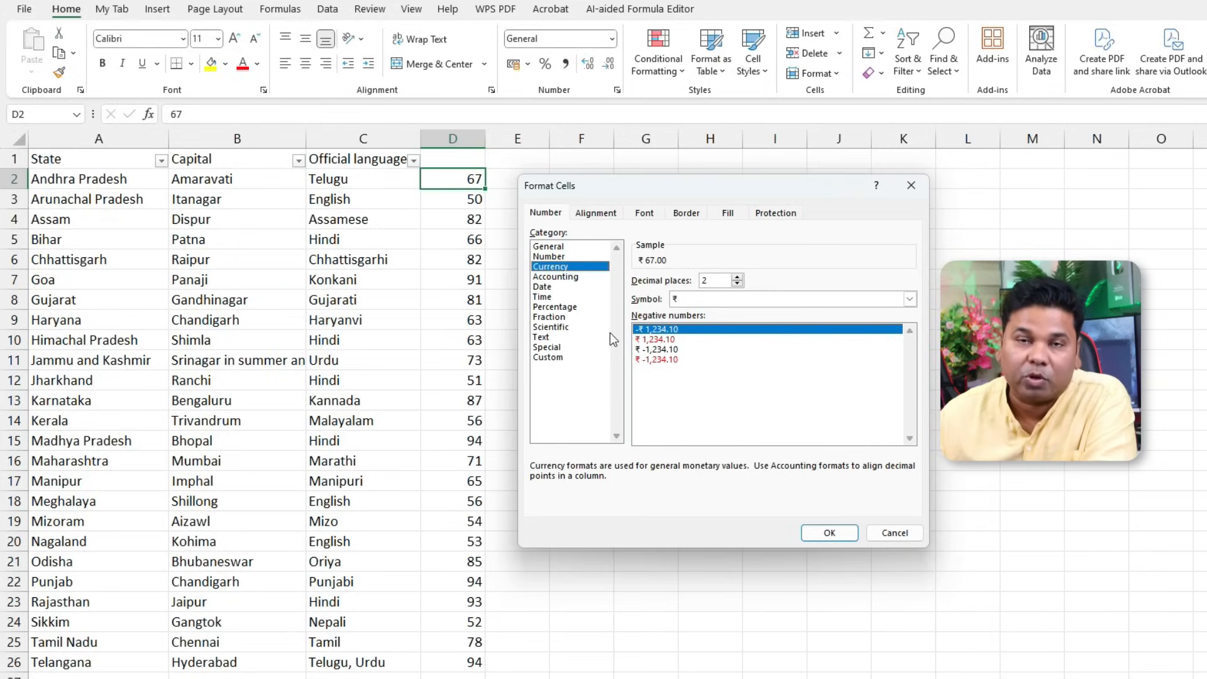
pyautogui.click(910, 300)
pyautogui.click(910, 300)
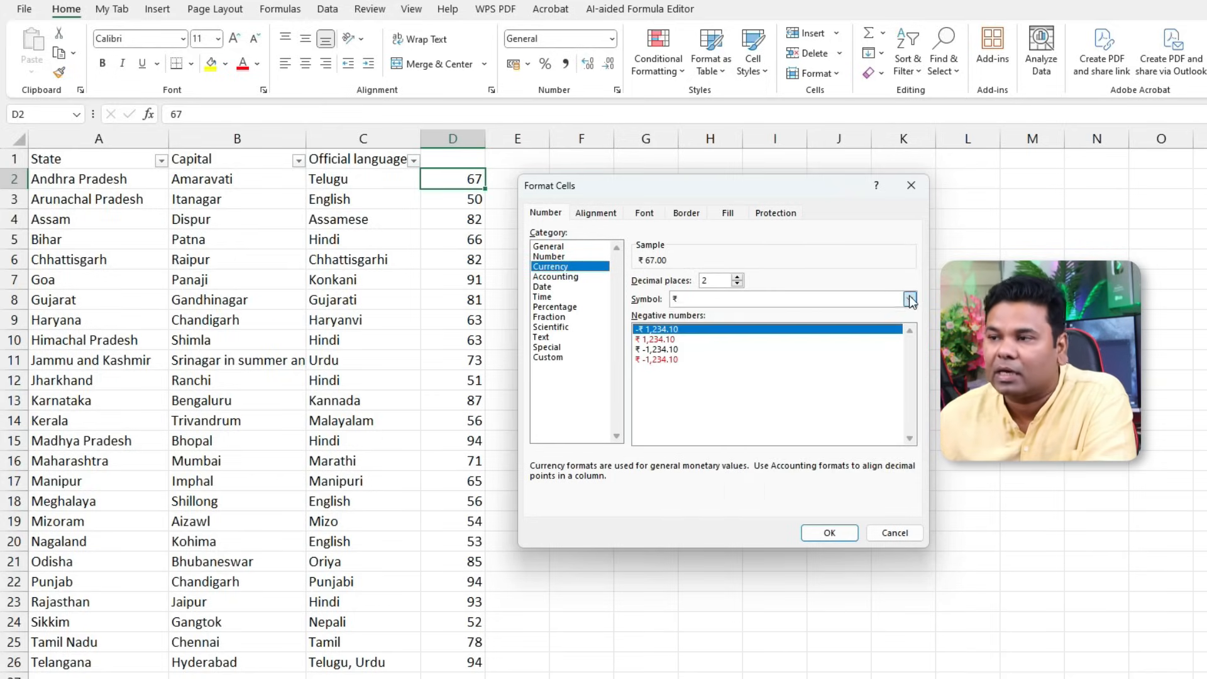
pyautogui.click(588, 276)
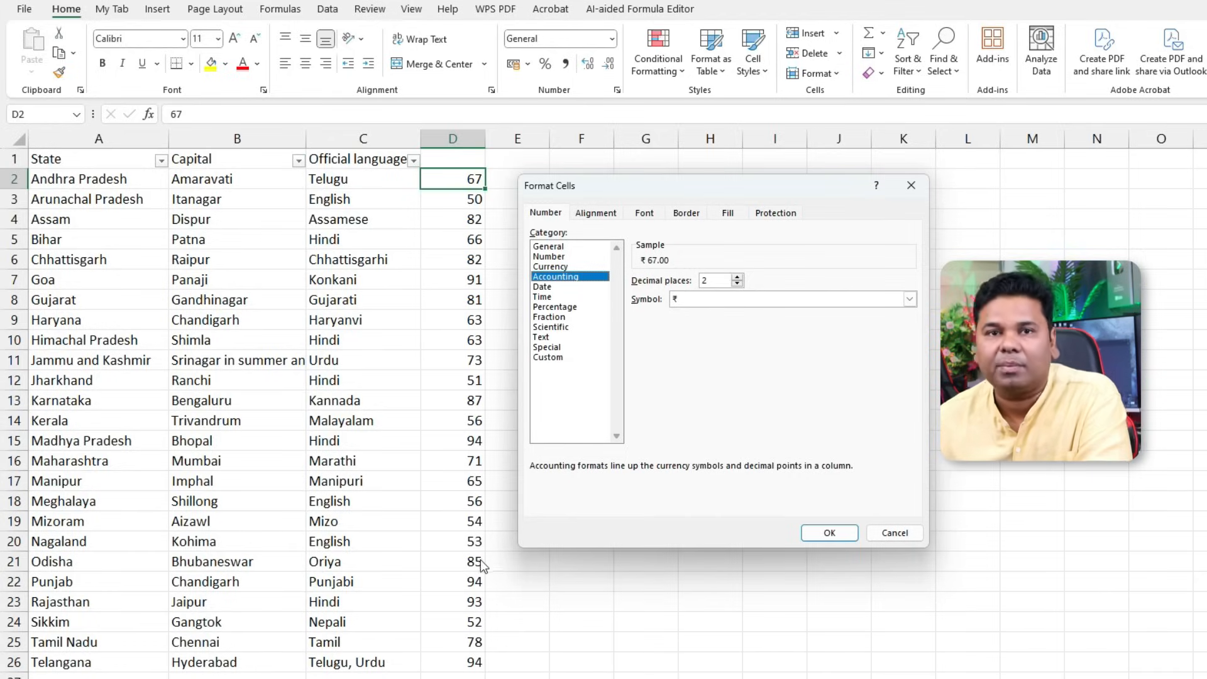
# Rotate the text in cell D2 to -90 degrees, apply the formatting and make row 2 taller.
pyautogui.click(596, 212)
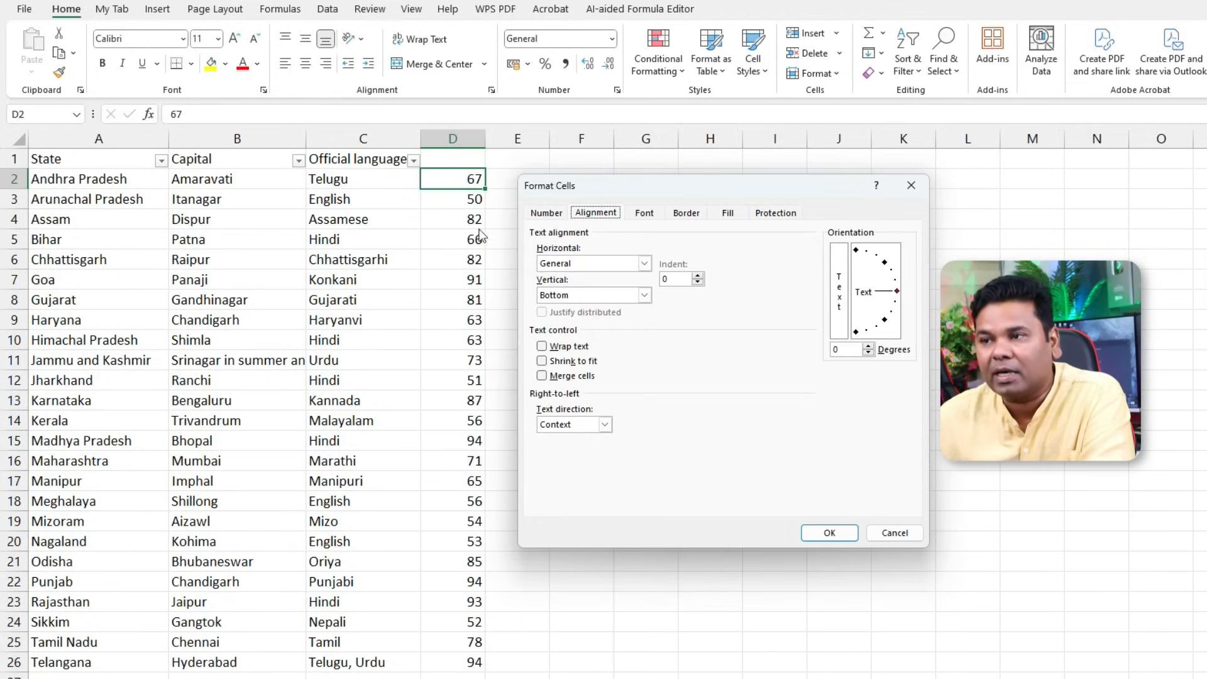
pyautogui.moveTo(896, 291); pyautogui.dragTo(857, 346)
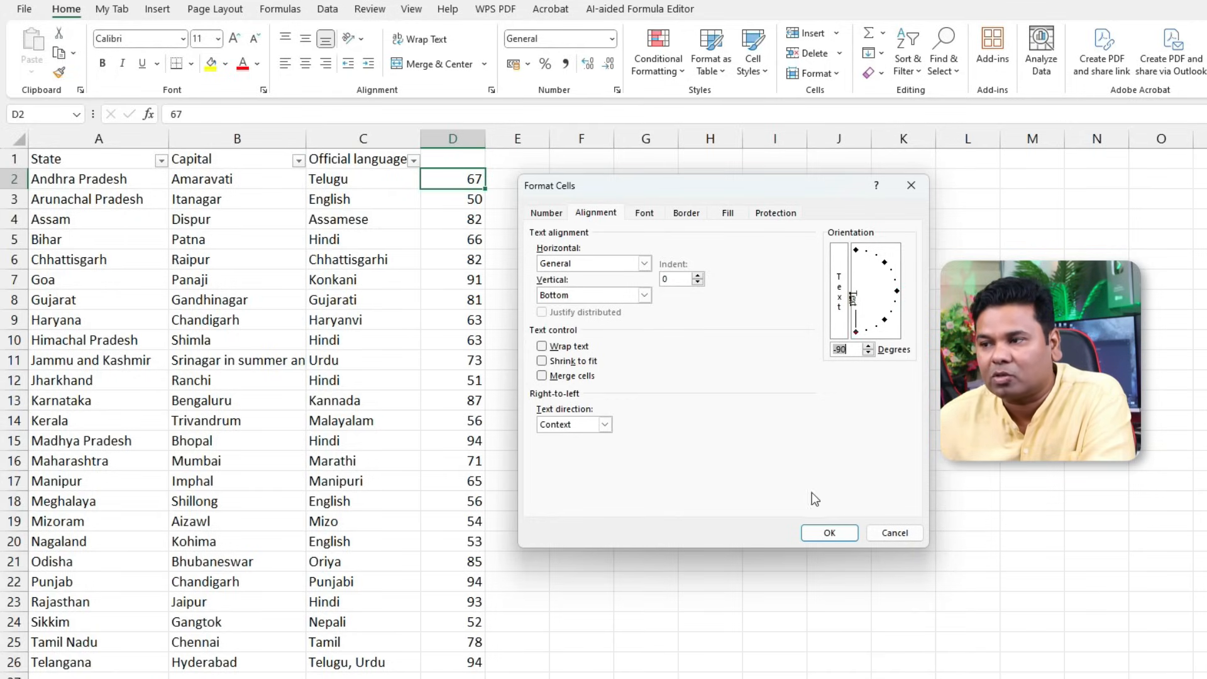
pyautogui.click(830, 533)
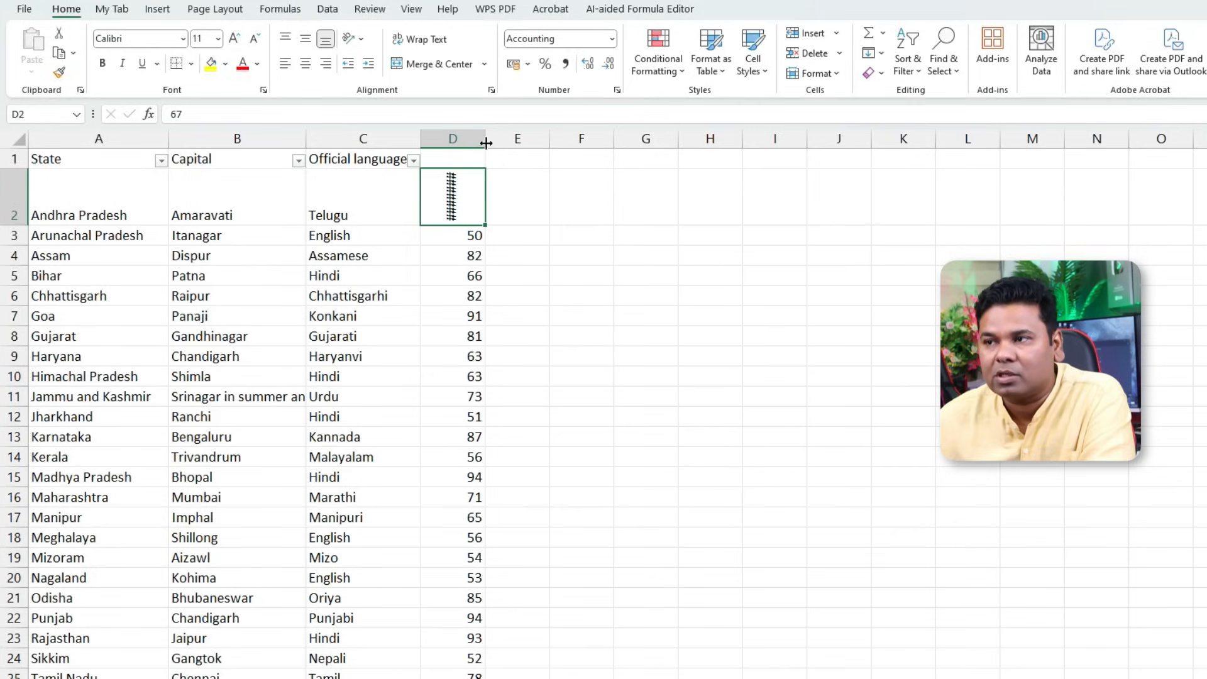
pyautogui.moveTo(14, 226); pyautogui.dragTo(14, 304)
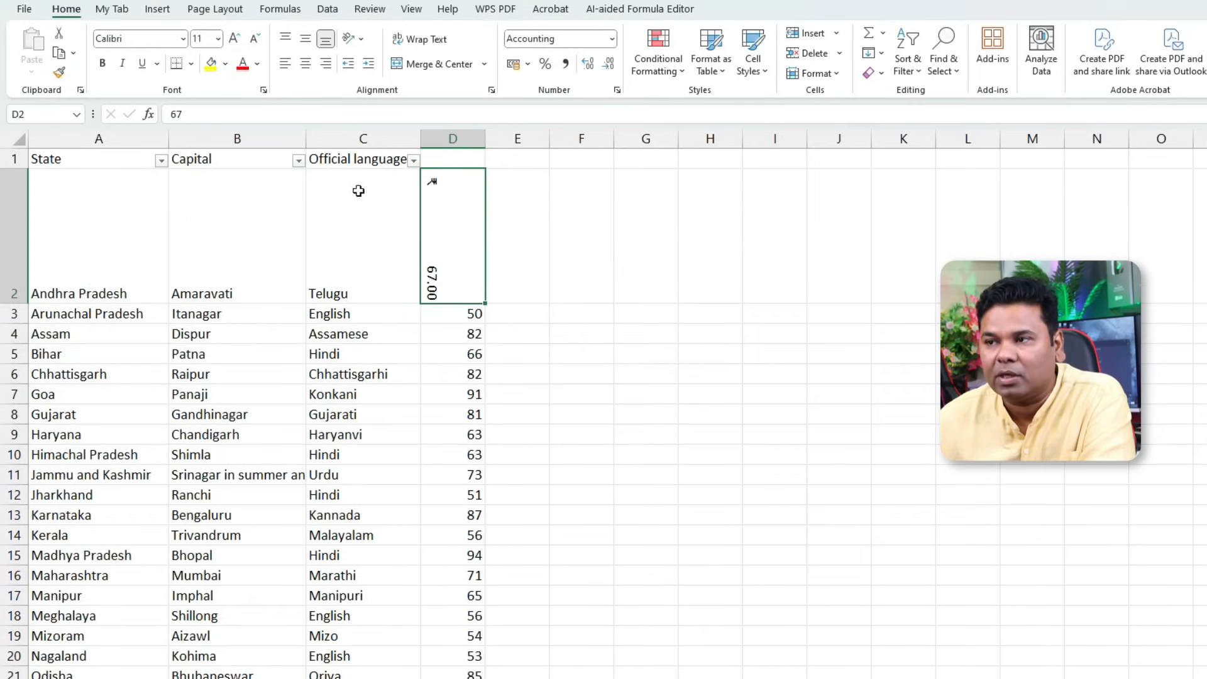
# Rotate the text in cell C2 to 90 degrees, and undo the formatting changes made to C2, D2 and row 2.
pyautogui.click(350, 273)
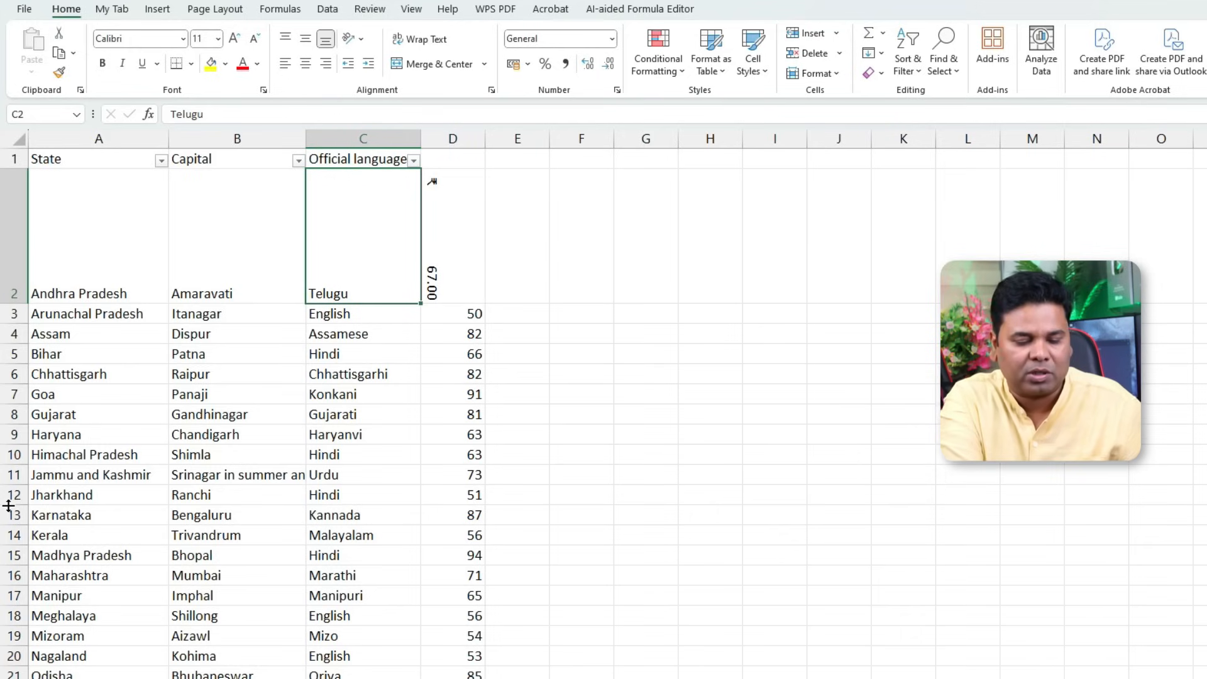
pyautogui.hotkey('ctrl', '1')
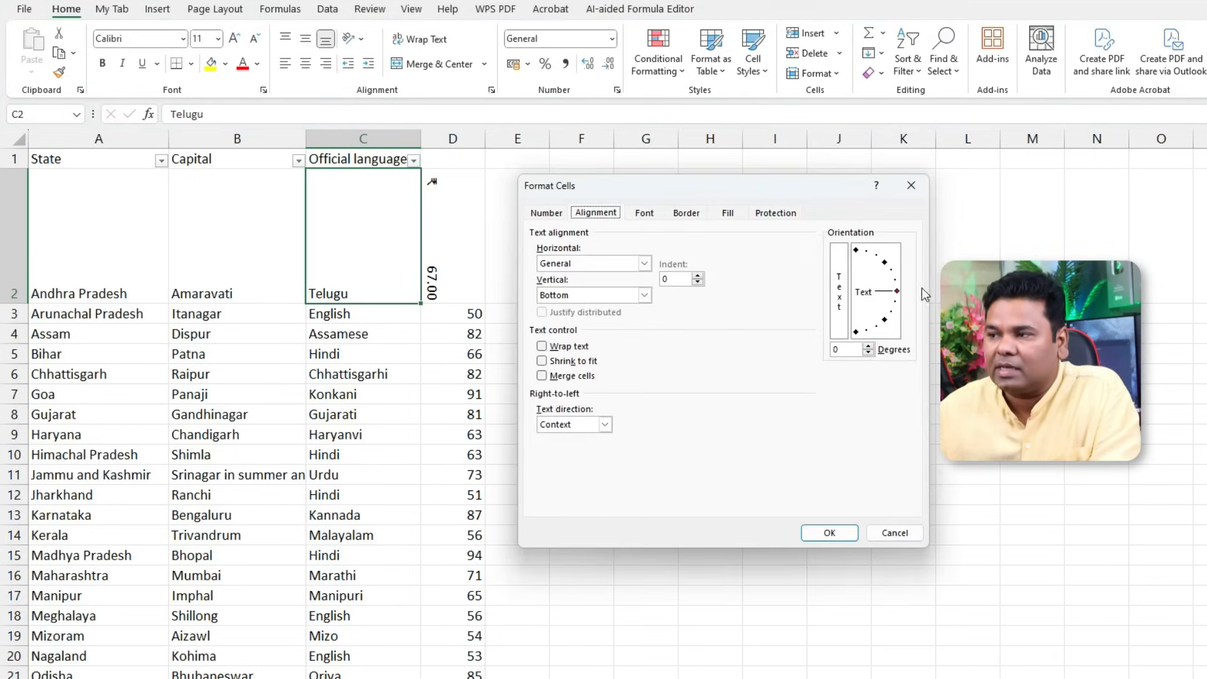
pyautogui.moveTo(897, 291); pyautogui.dragTo(857, 252)
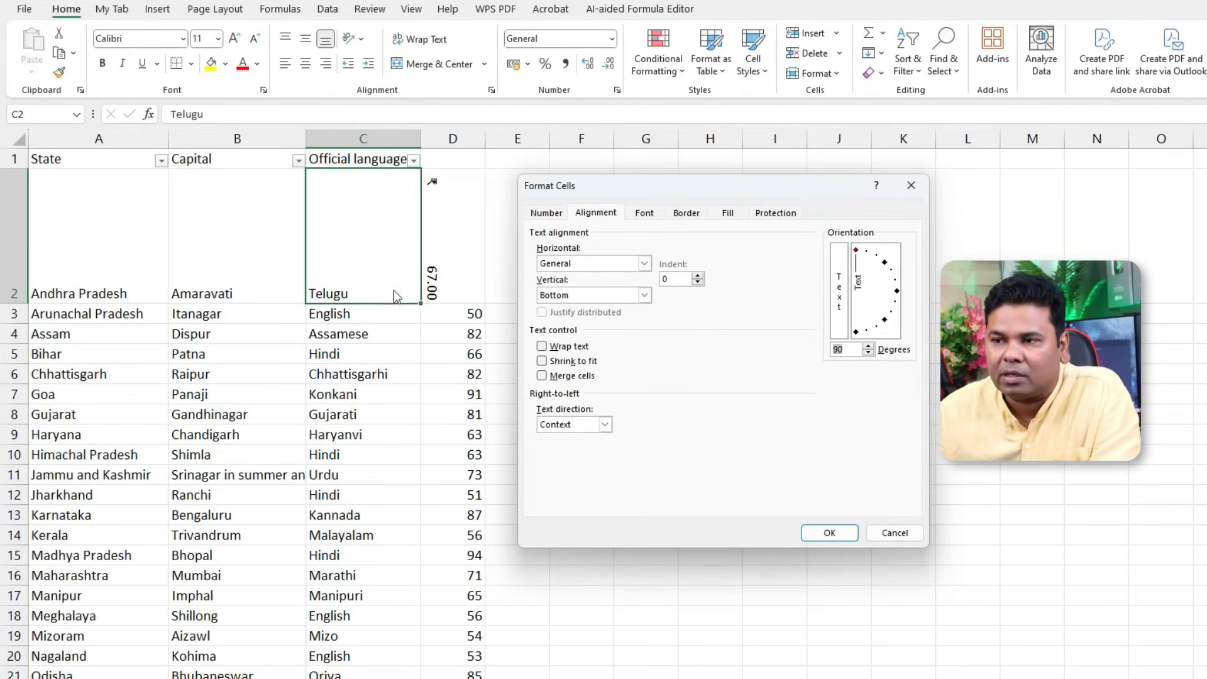
pyautogui.click(830, 533)
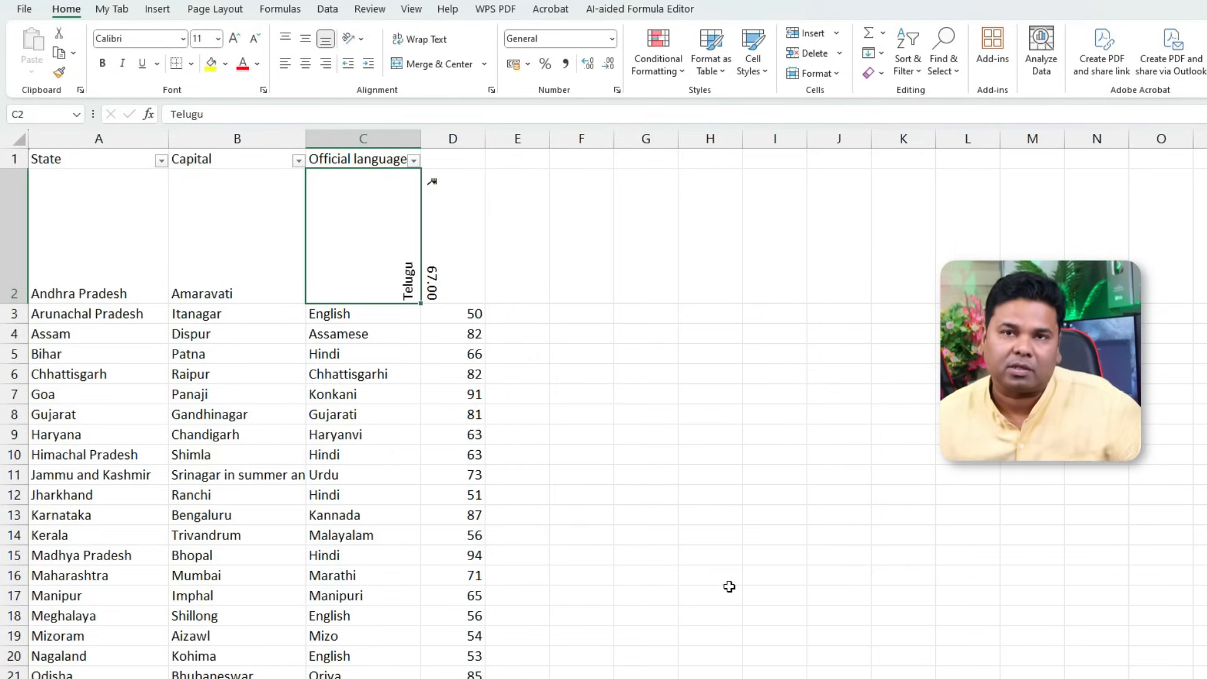
pyautogui.hotkey('ctrl', 'z')
pyautogui.hotkey('ctrl', 'z')
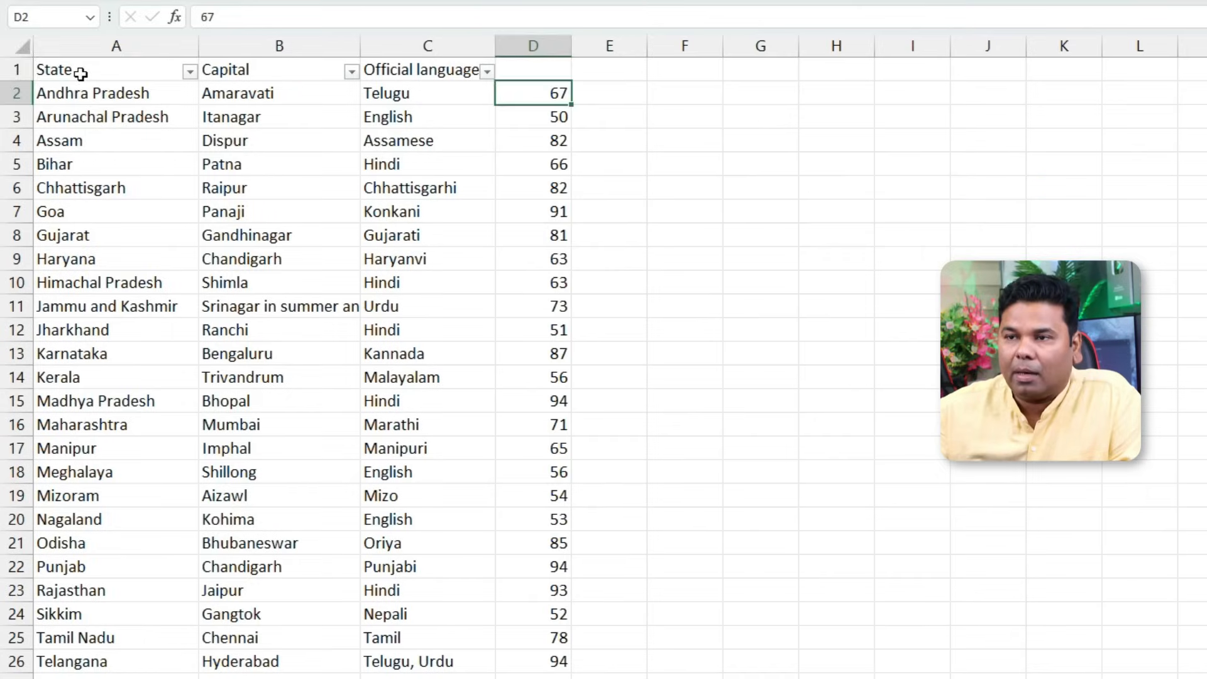
# Jump along the edges of the data range from cell A1 through A26, D26 and D2 to A2.
pyautogui.click(80, 73)
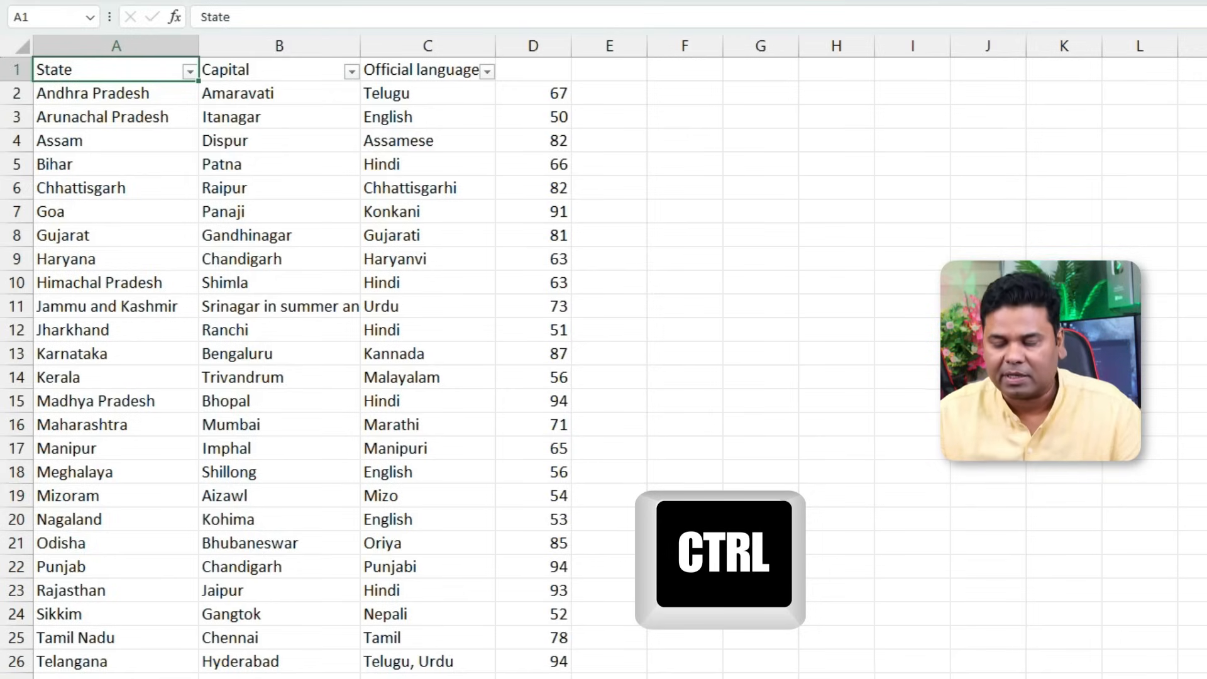
pyautogui.hotkey('ctrl', 'Down')
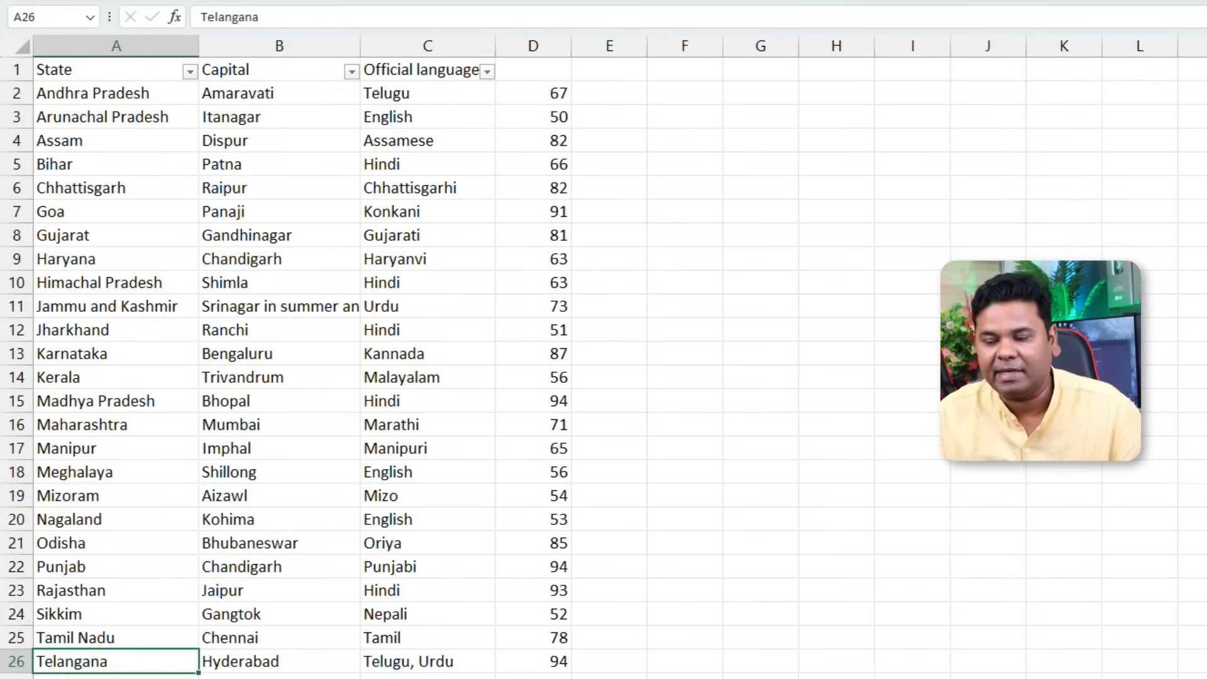
pyautogui.hotkey('ctrl', 'Right')
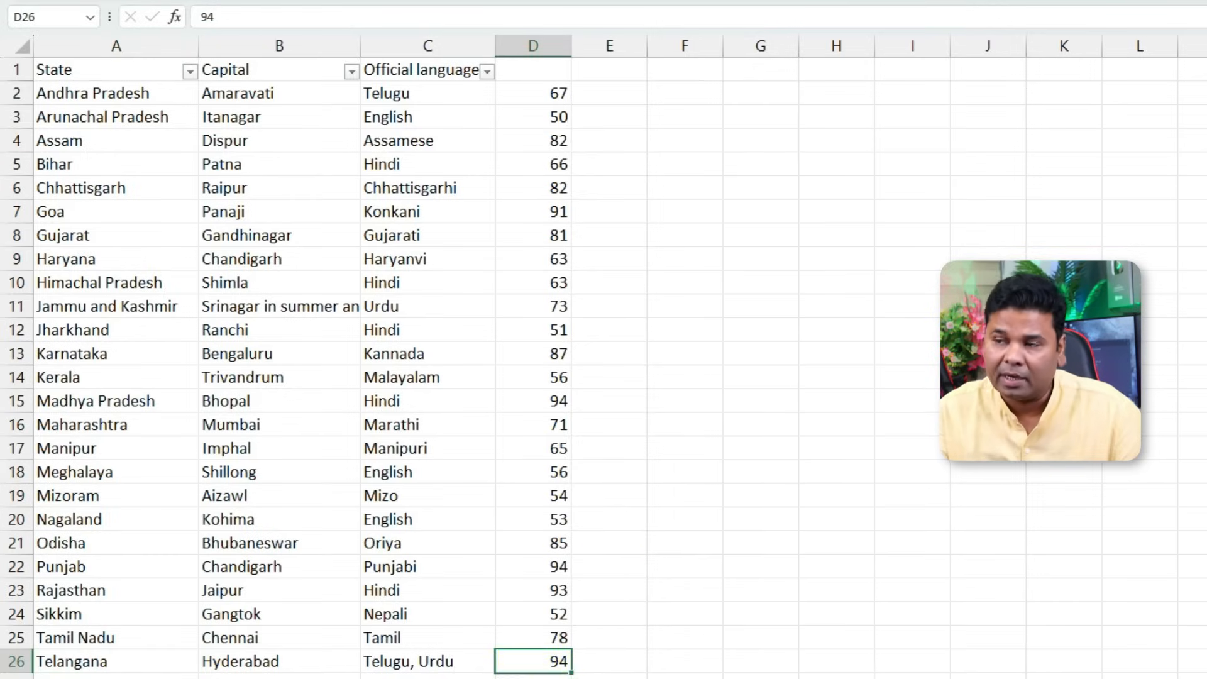
pyautogui.hotkey('ctrl', 'Up')
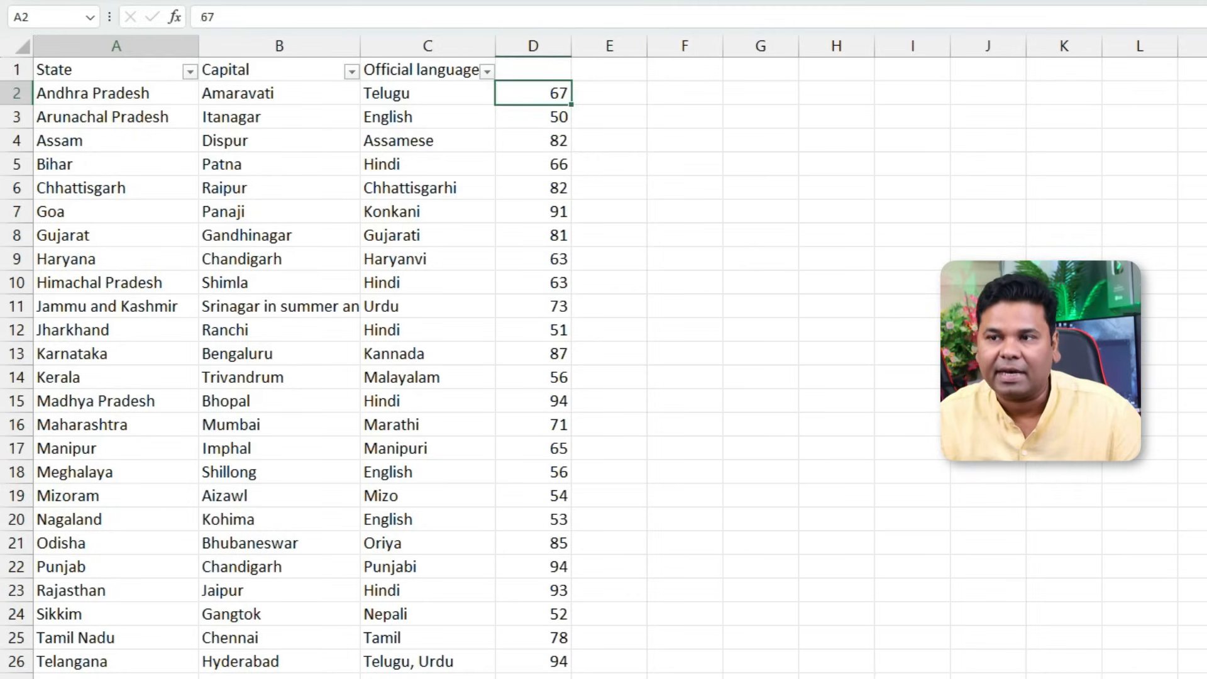
pyautogui.hotkey('ctrl', 'Left')
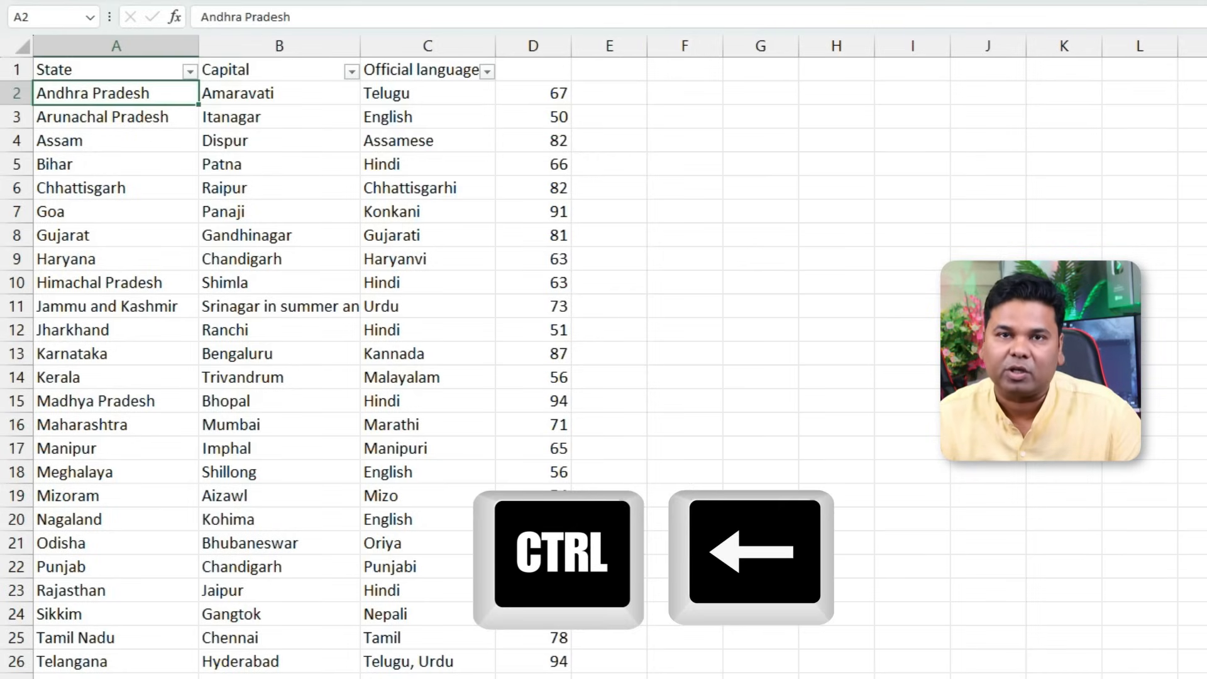
# Extend the selection from cell A2 across the row's data to D2, and release it by selecting an empty cell.
pyautogui.hotkey('ctrl', 'shift', 'Right')
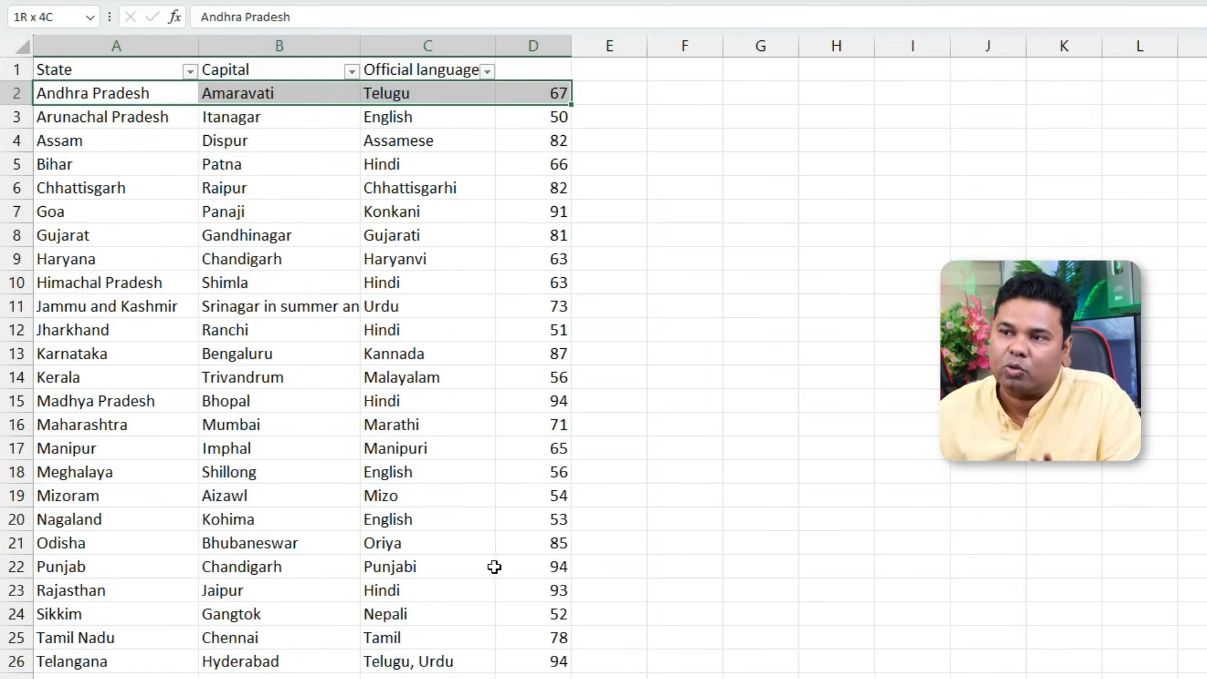
pyautogui.click(359, 158)
pyautogui.click(750, 302)
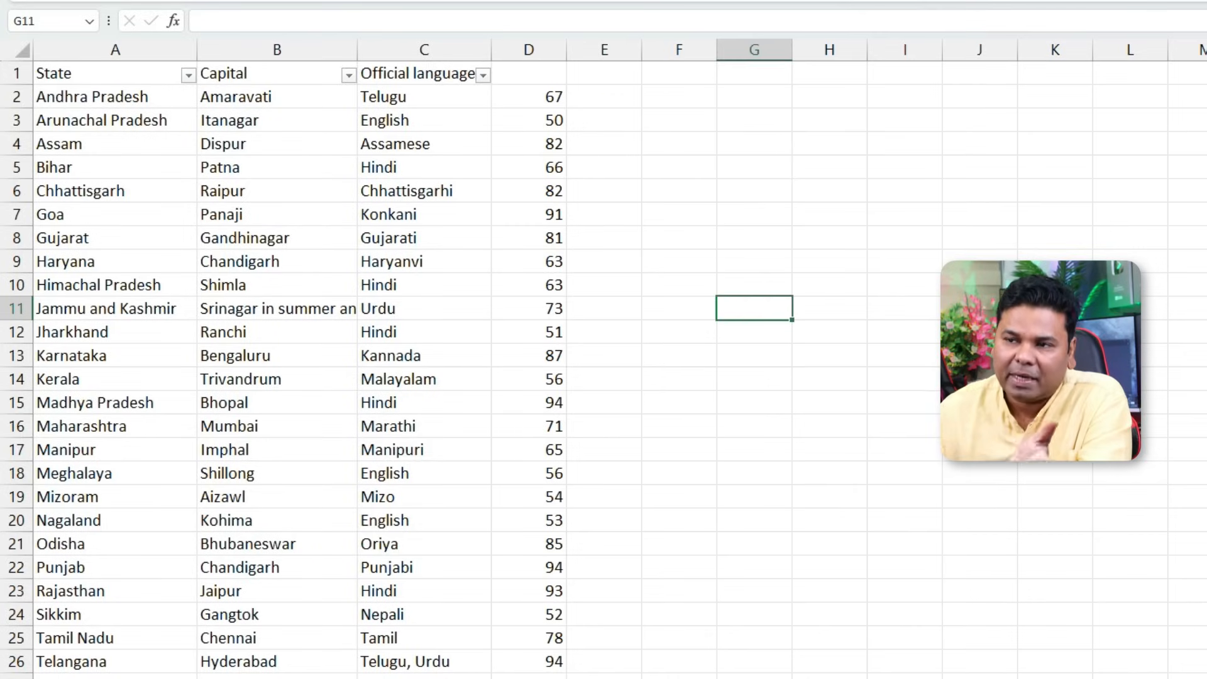
# Overwrite the Goa entry in cell A7 with "fdkfldk" and undo the change.
pyautogui.press('Left')
pyautogui.press('Left')
pyautogui.press('Left')
pyautogui.press('Left')
pyautogui.press('Left')
pyautogui.press('Left')
pyautogui.press('Up')
pyautogui.press('Up')
pyautogui.press('Up')
pyautogui.press('Up')
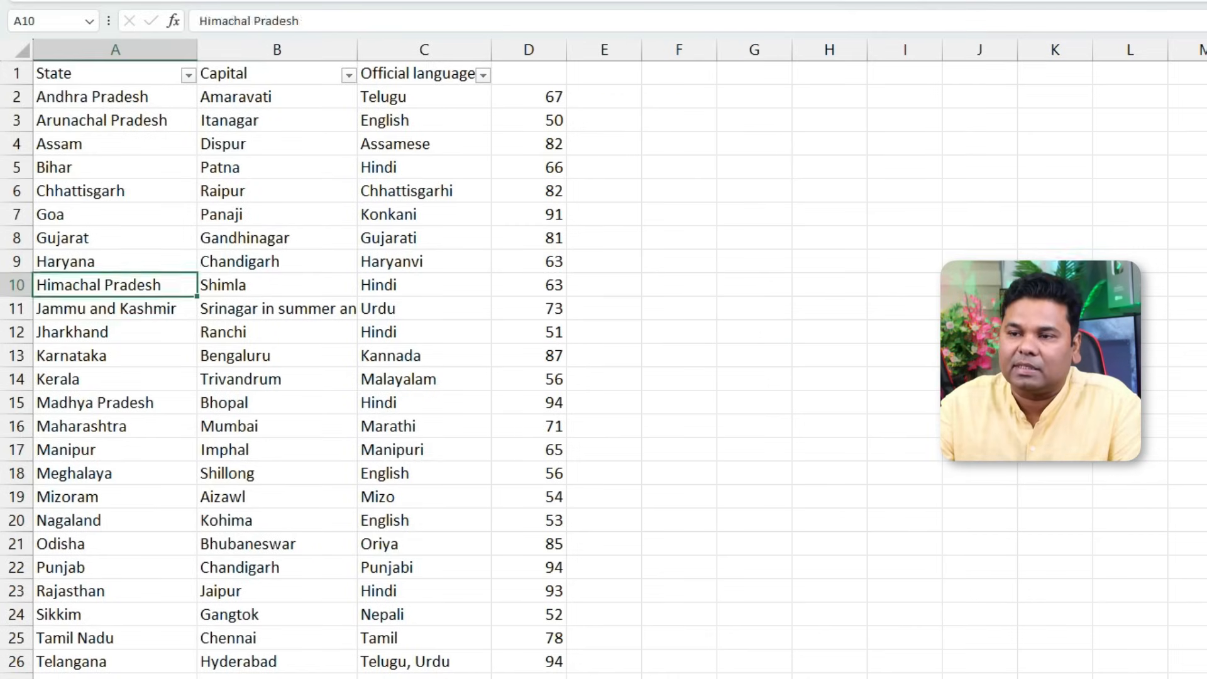
pyautogui.press('Up')
pyautogui.press('Down')
pyautogui.press('Up')
pyautogui.press('Down')
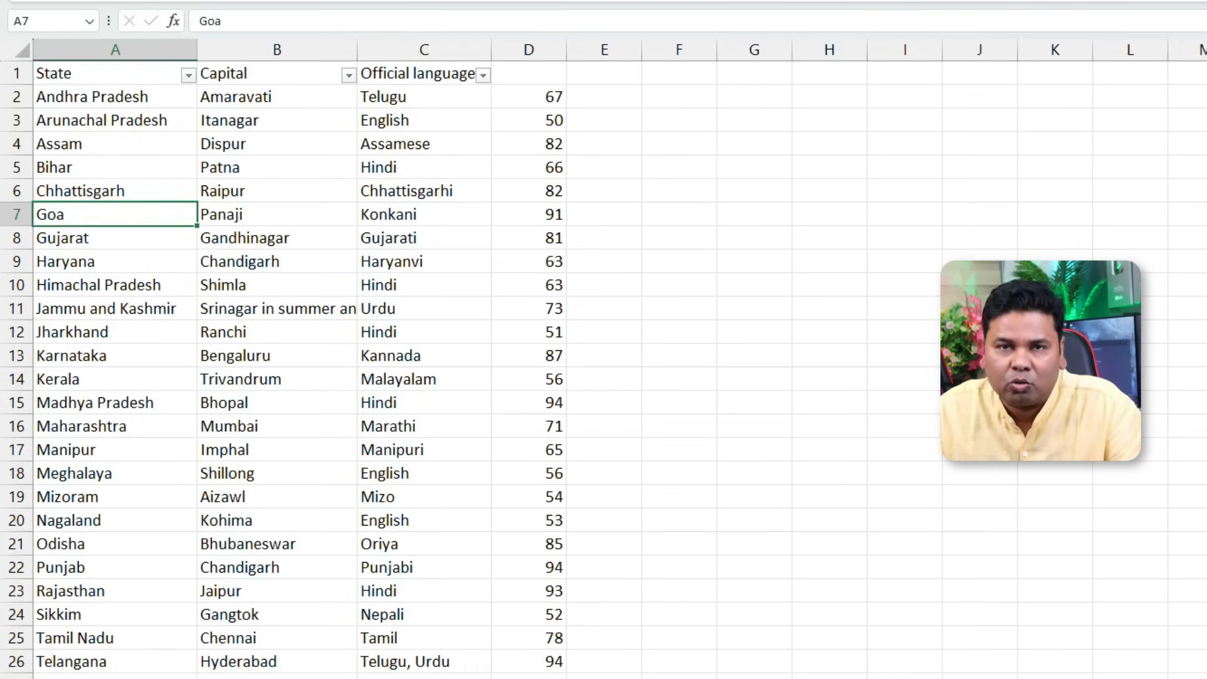
pyautogui.write('fdkfldk')
pyautogui.press('Return')
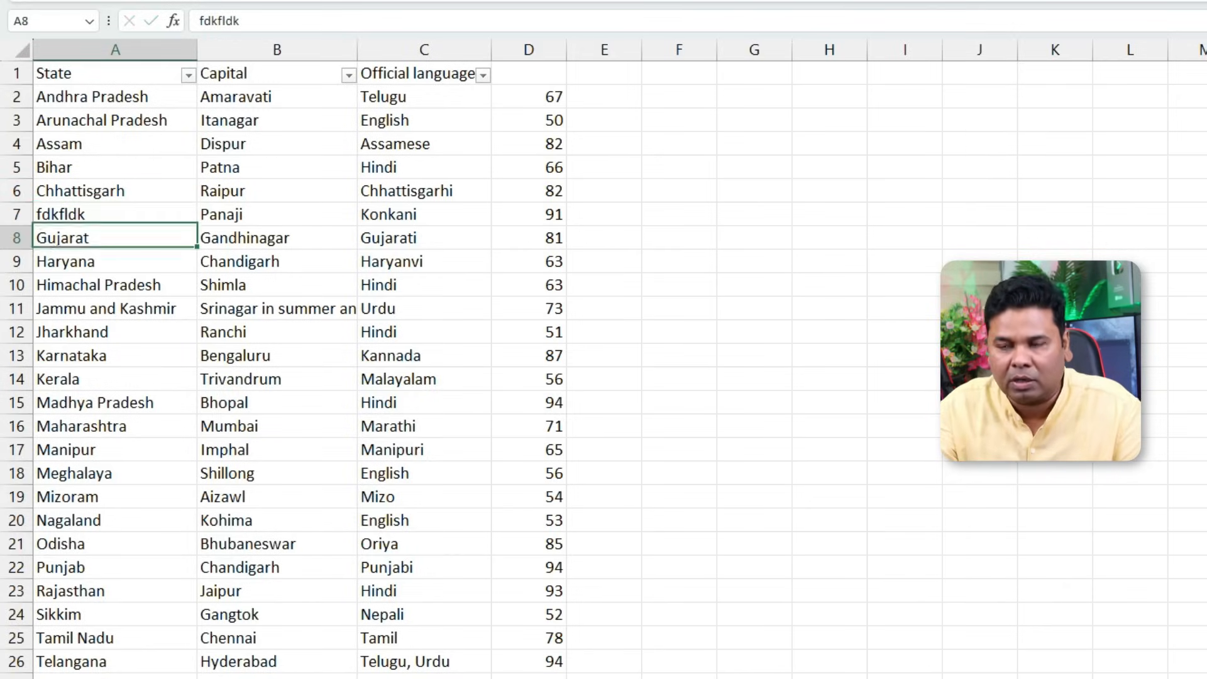
pyautogui.press('Up')
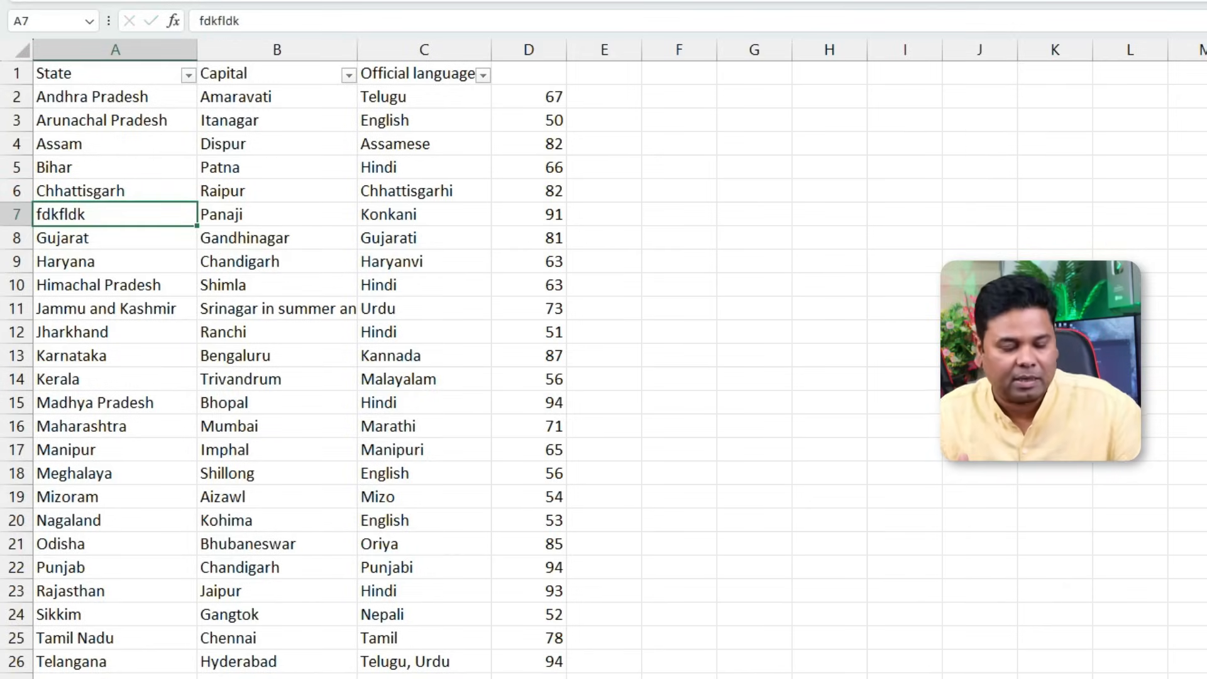
pyautogui.hotkey('ctrl', 'z')
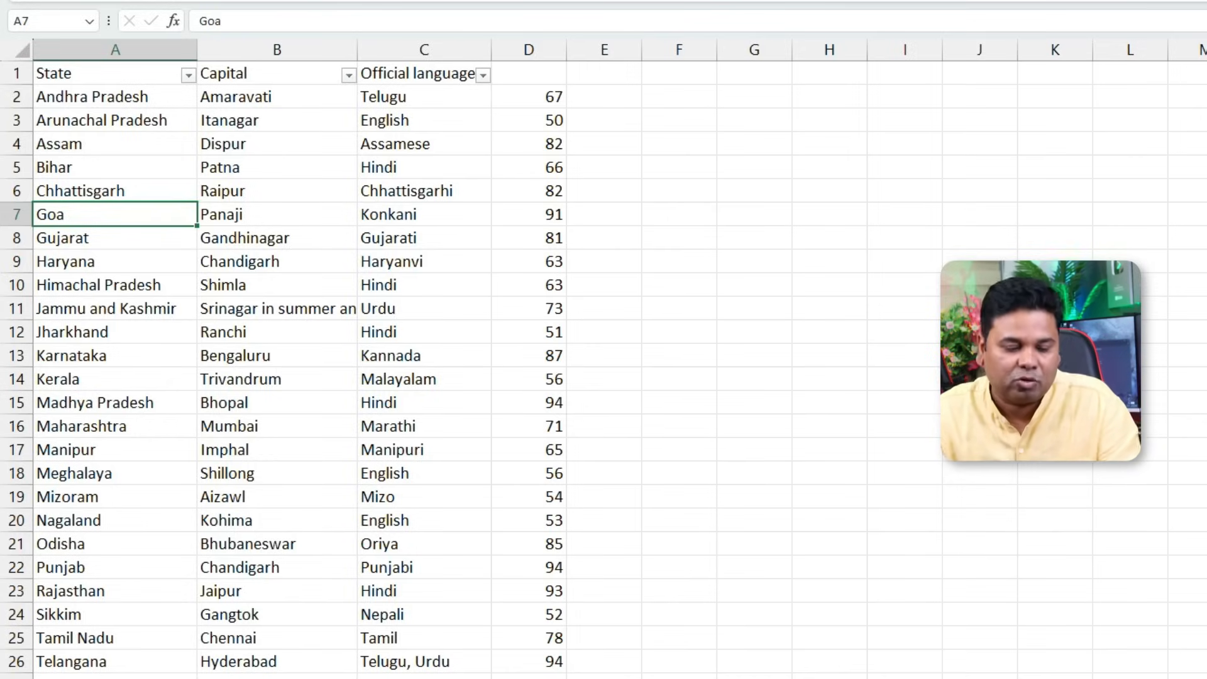
# Edit cell A7 in place, adding 255 after its existing text.
pyautogui.press('F2')
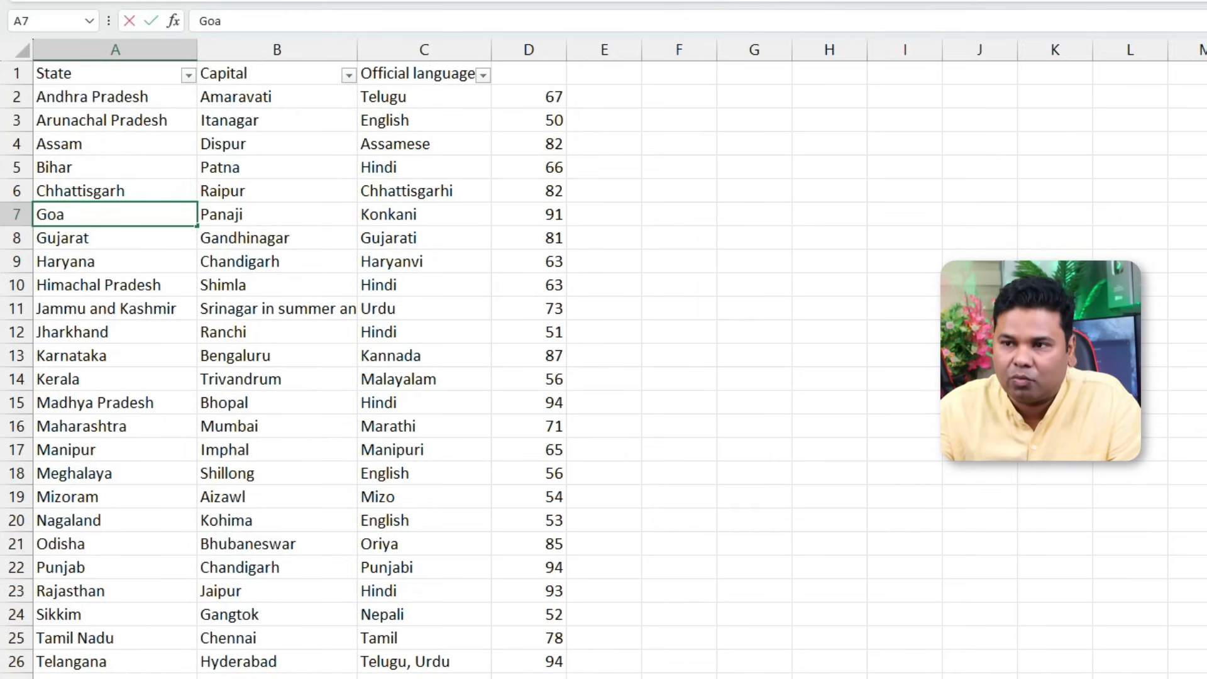
pyautogui.write('255')
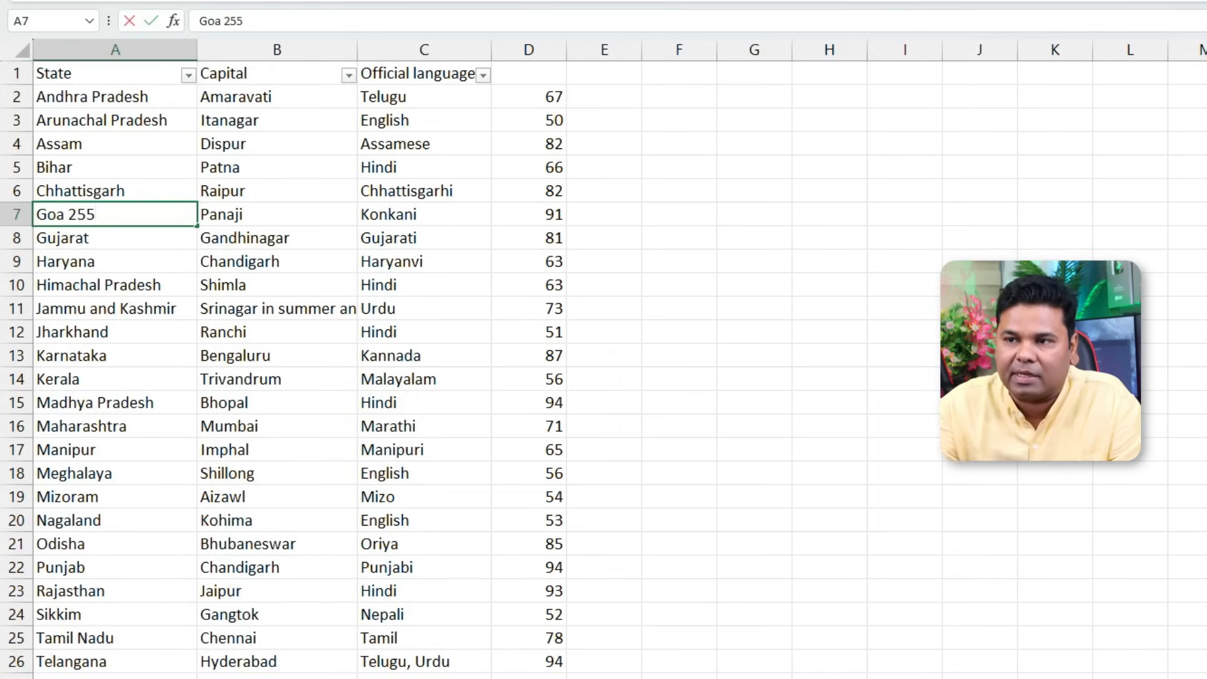
pyautogui.press('Return')
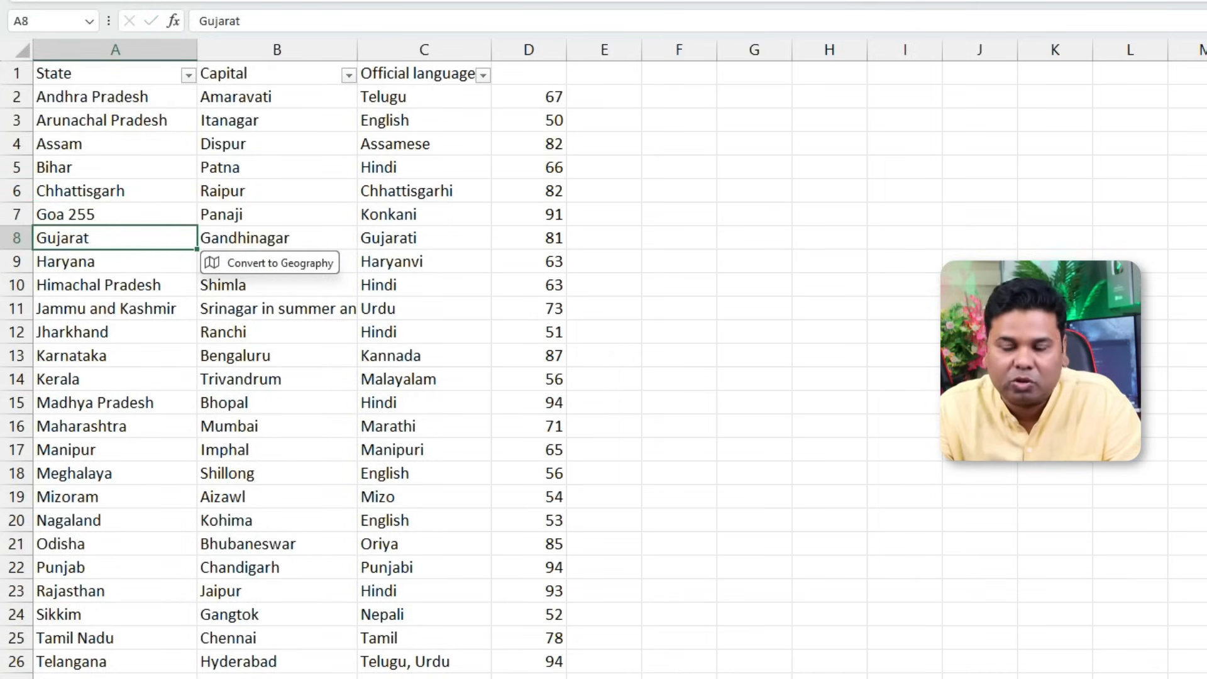
# Edit cell A8 in place by adding "ffhghf" after Gujarat, and erase the added text again.
pyautogui.press('F2')
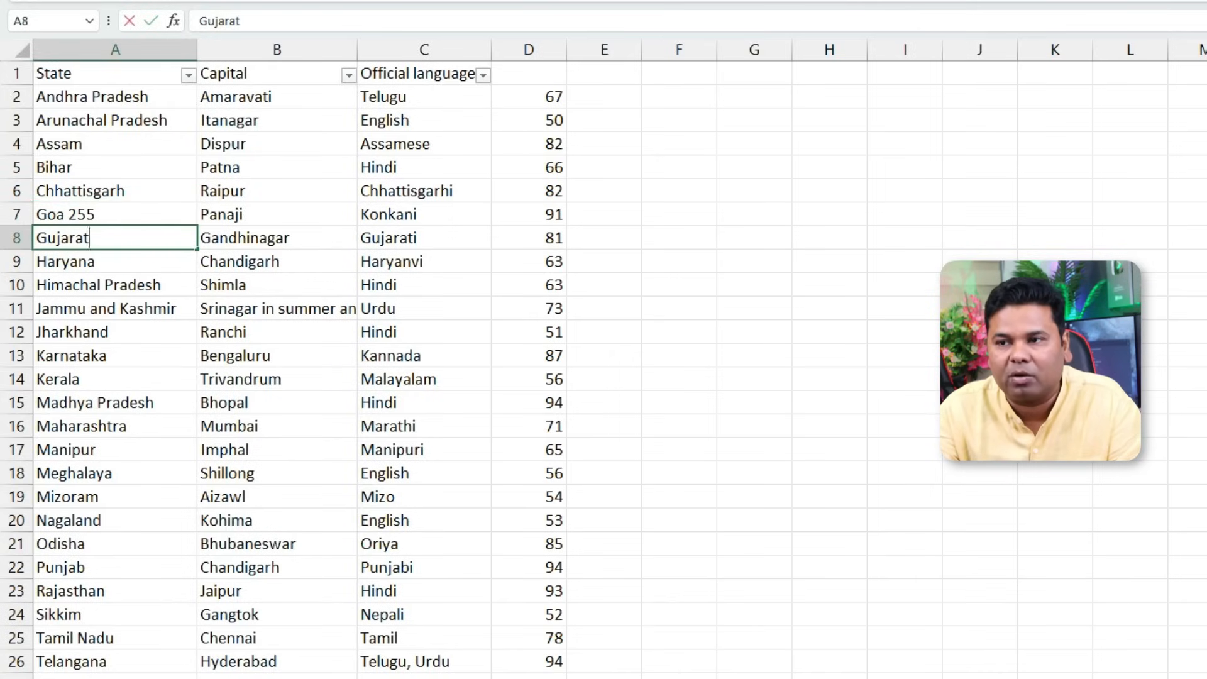
pyautogui.write('ffhghf')
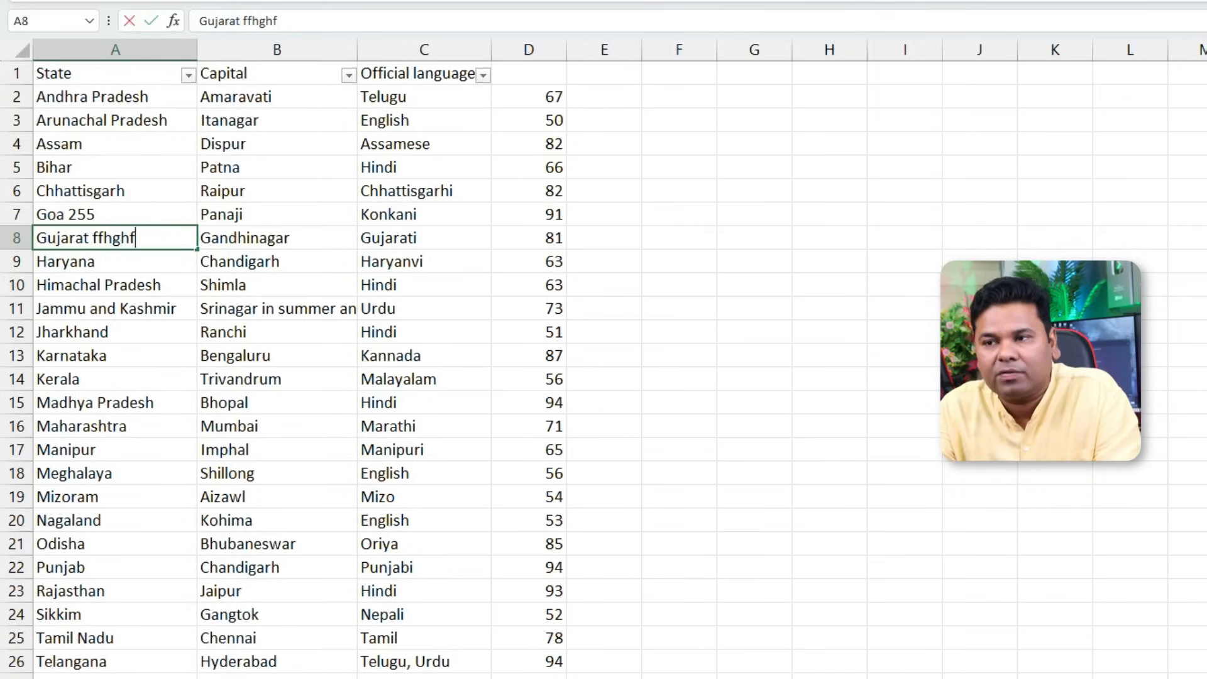
pyautogui.press('BackSpace')
pyautogui.press('BackSpace')
pyautogui.press('BackSpace')
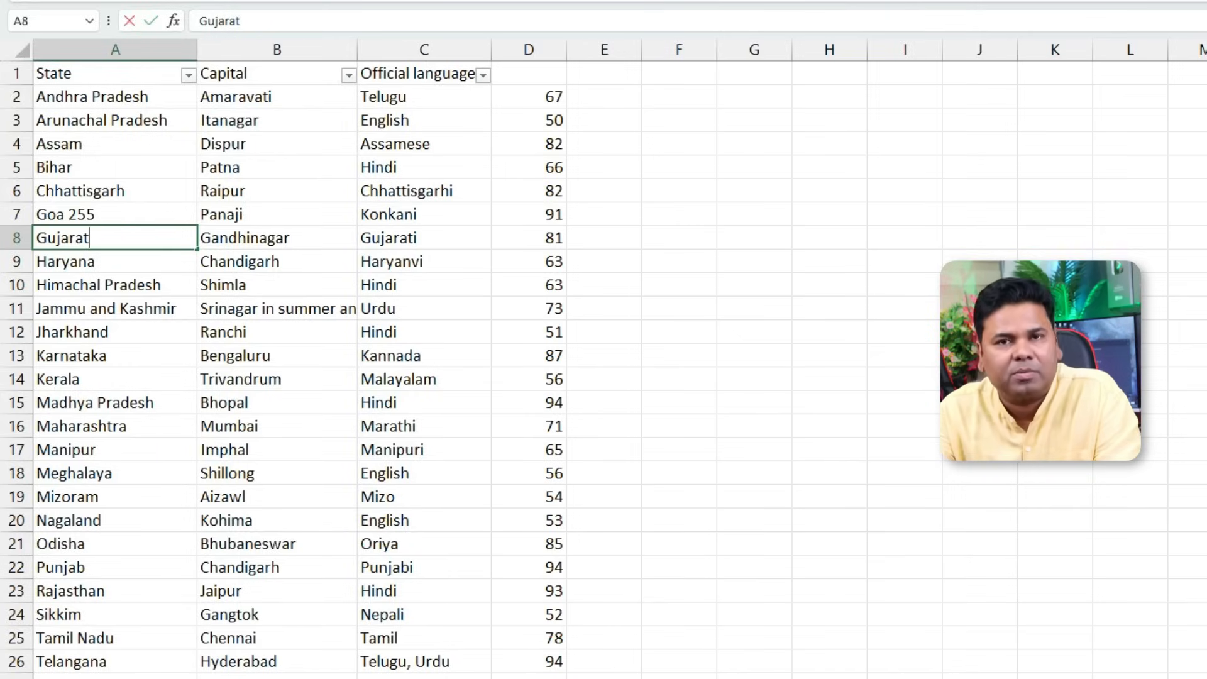
pyautogui.press('Return')
# Edit cell A7 in place to remove the added 255, leaving only Goa.
pyautogui.press('Up')
pyautogui.press('Up')
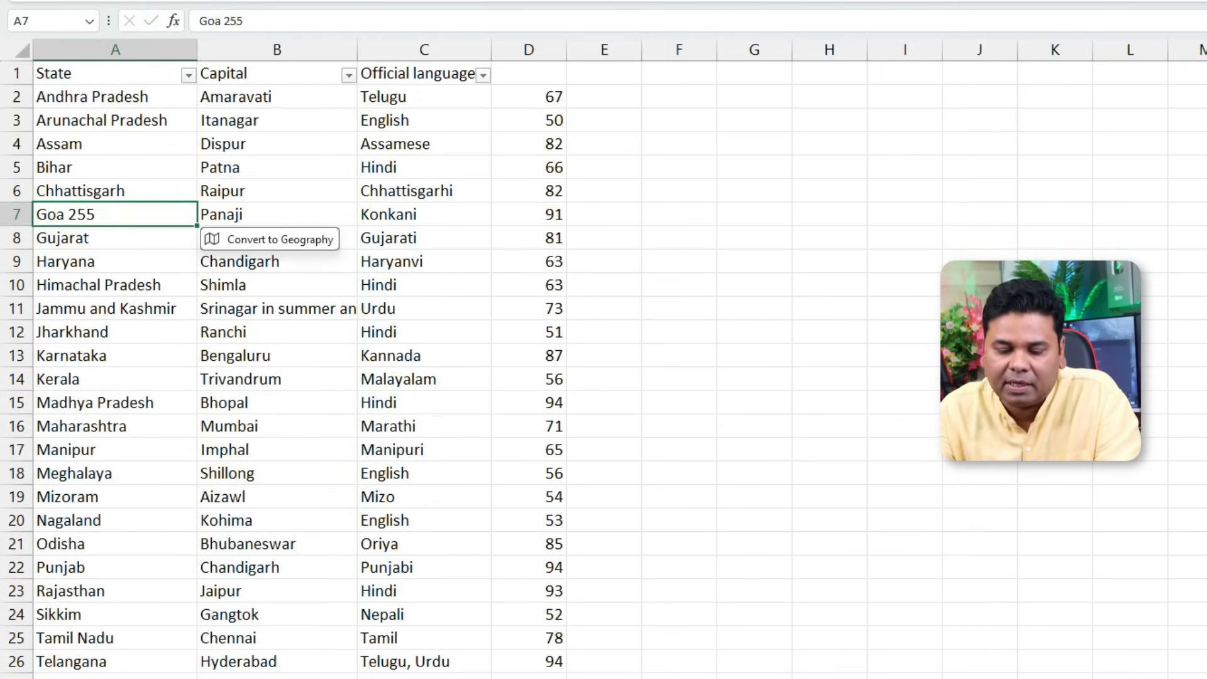
pyautogui.press('F2')
pyautogui.press('BackSpace')
pyautogui.press('BackSpace')
pyautogui.press('BackSpace')
pyautogui.press('BackSpace')
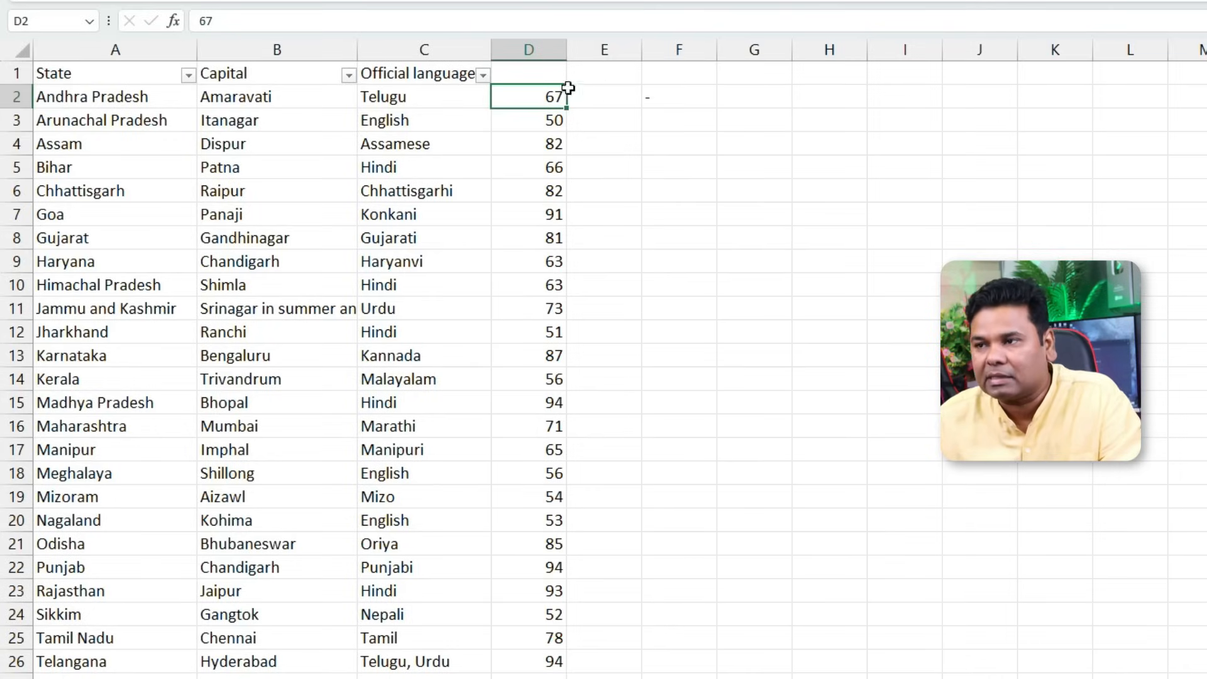
# Fill the value of D2 rightwards through L2, and clear the contents of E2:L2.
pyautogui.moveTo(530, 93); pyautogui.dragTo(1132, 95)
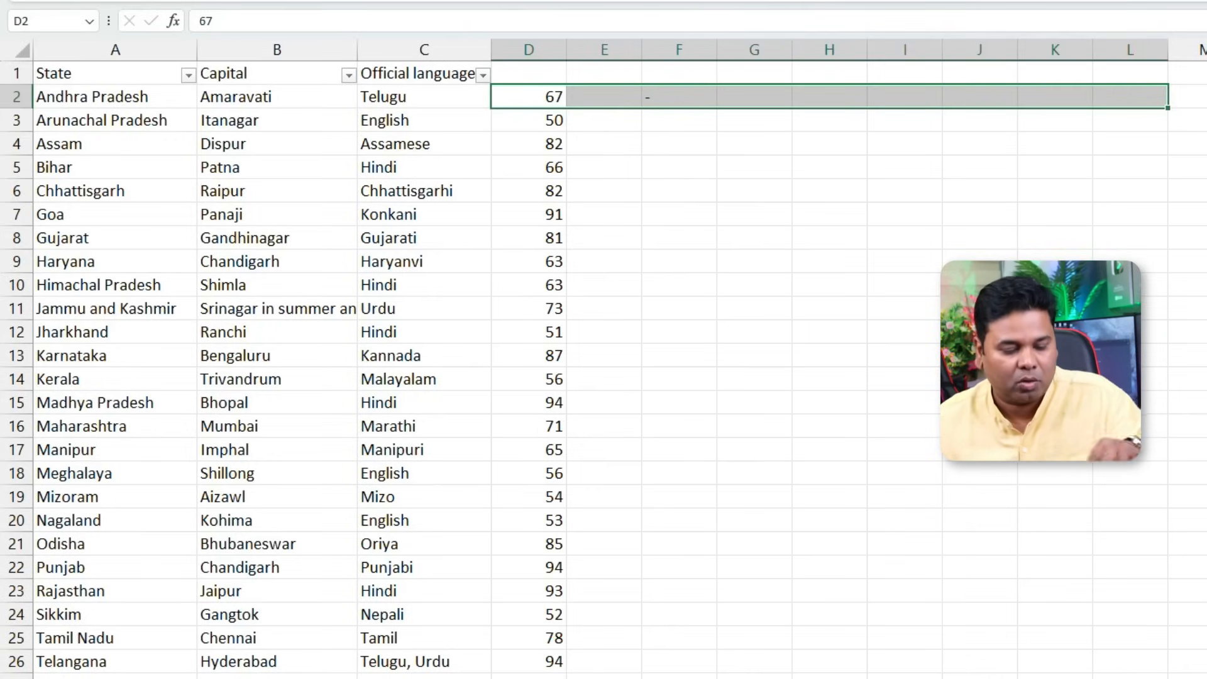
pyautogui.hotkey('ctrl', 'r')
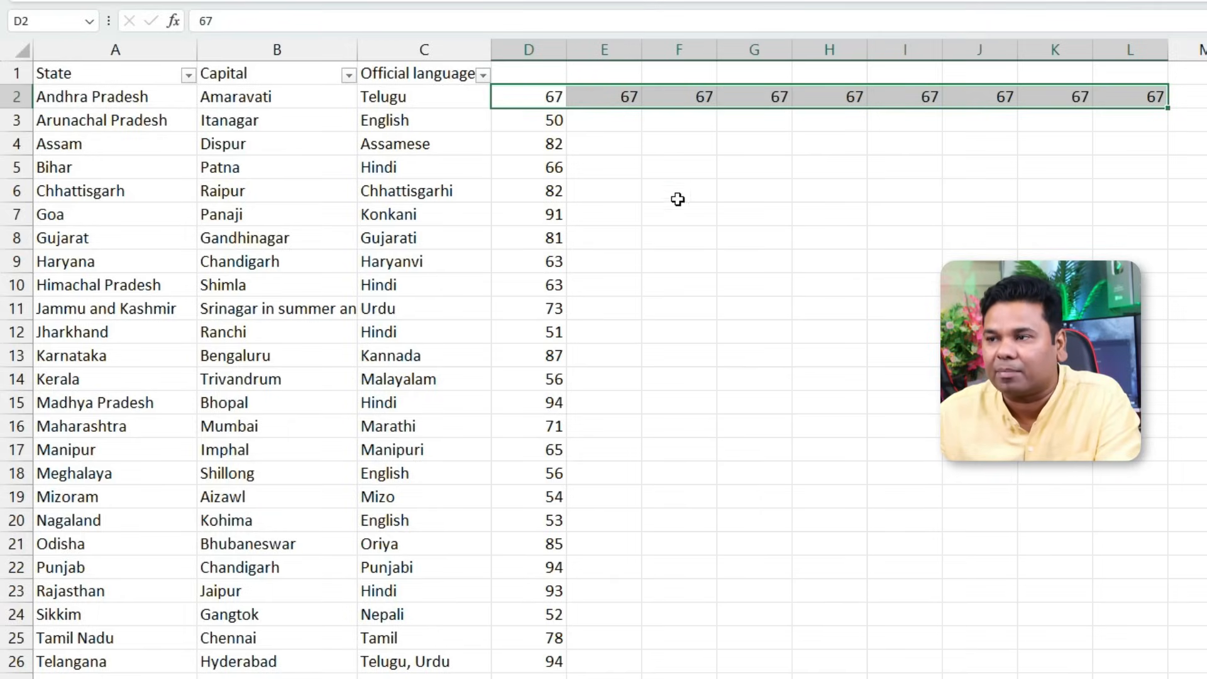
pyautogui.click(619, 98)
pyautogui.moveTo(619, 98); pyautogui.dragTo(1131, 98)
pyautogui.press('Delete')
pyautogui.click(609, 77)
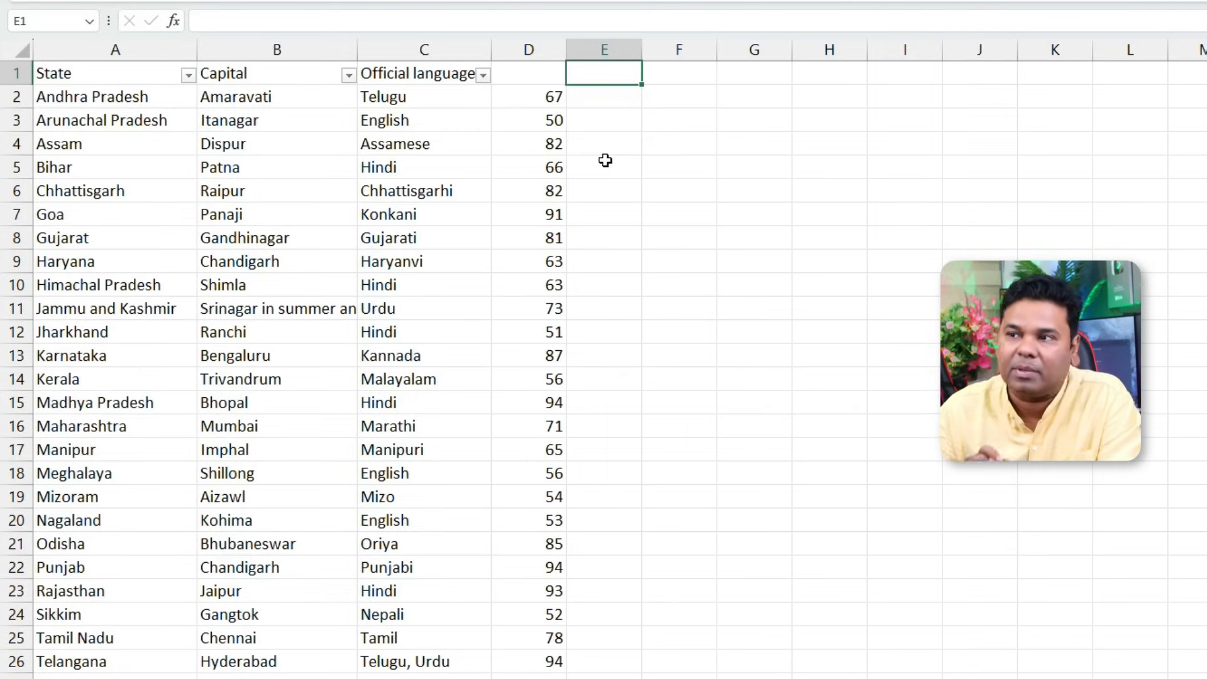
# Copy the numbers in D2:D26 and paste them into column E starting at E2.
pyautogui.moveTo(557, 97)
pyautogui.mouseDown()
pyautogui.moveTo(581, 521)
pyautogui.moveTo(541, 660)
pyautogui.mouseUp()
pyautogui.hotkey('ctrl', 'c')
pyautogui.click(604, 97)
pyautogui.hotkey('ctrl', 'v')
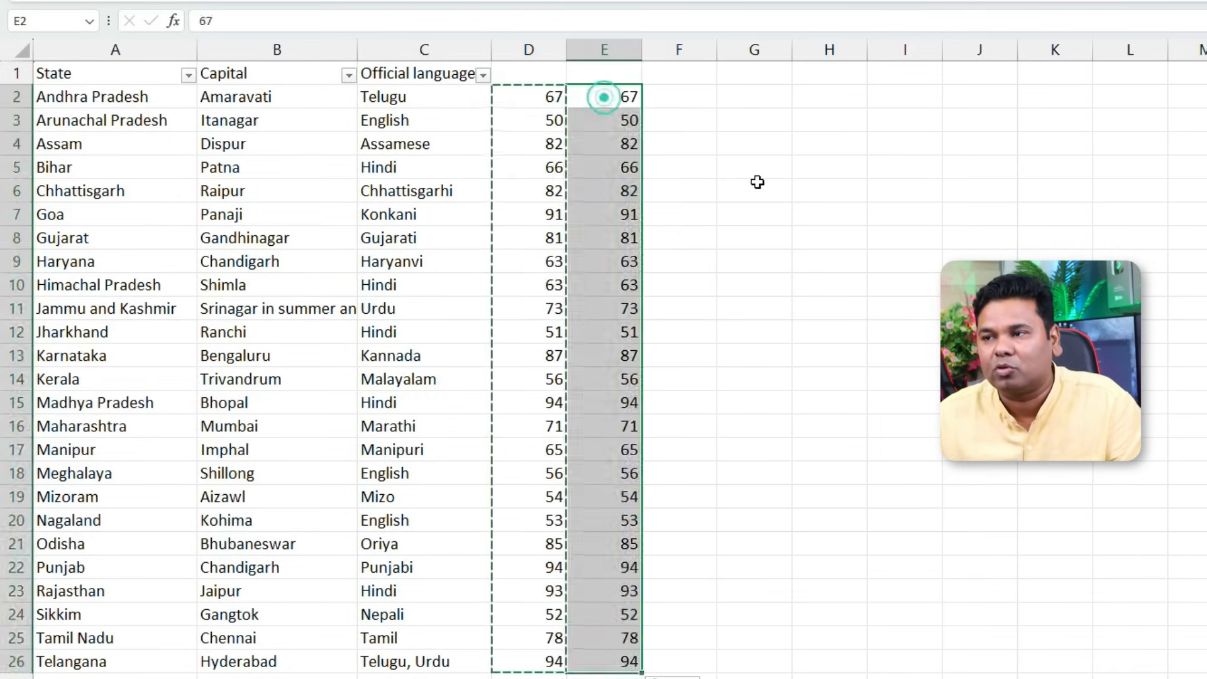
pyautogui.click(757, 181)
pyautogui.click(699, 97)
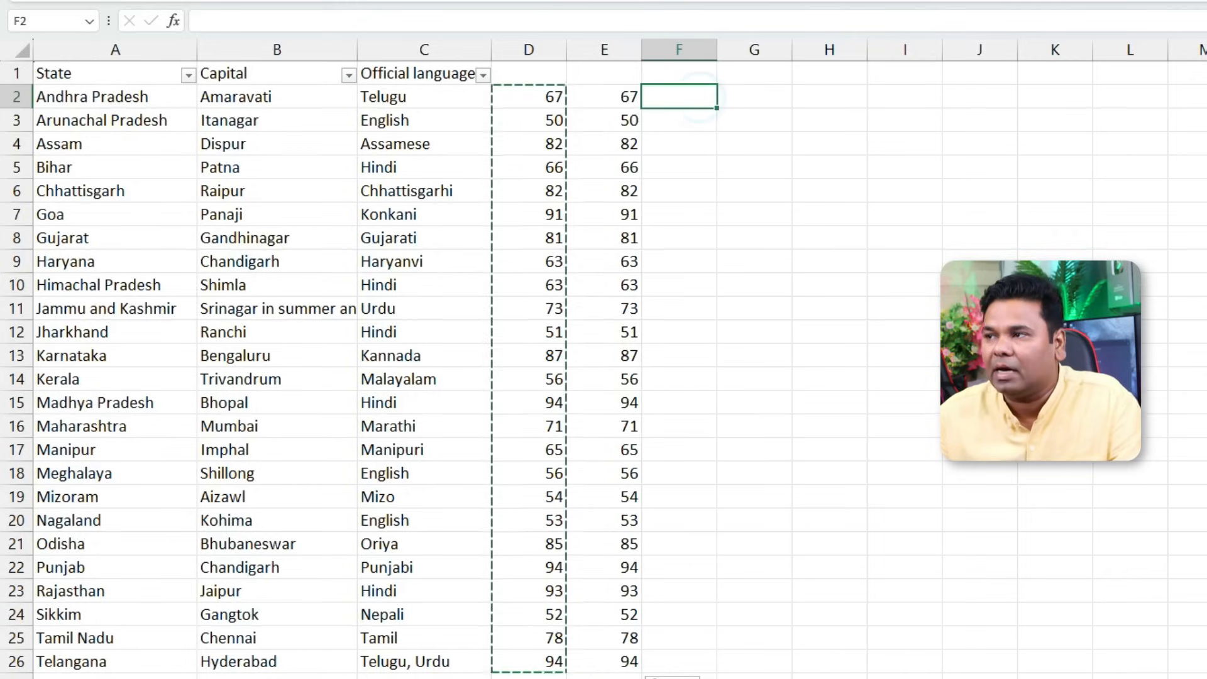
pyautogui.hotkey('alt', '=')
pyautogui.click(816, 165)
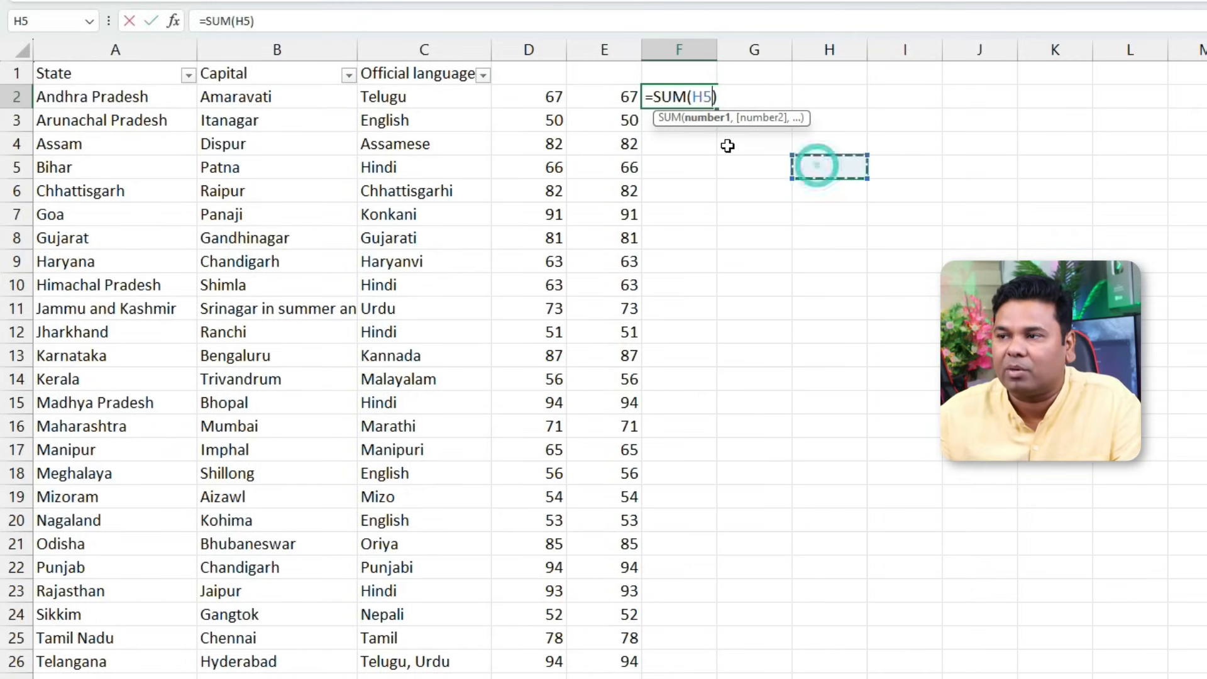
pyautogui.press('Escape')
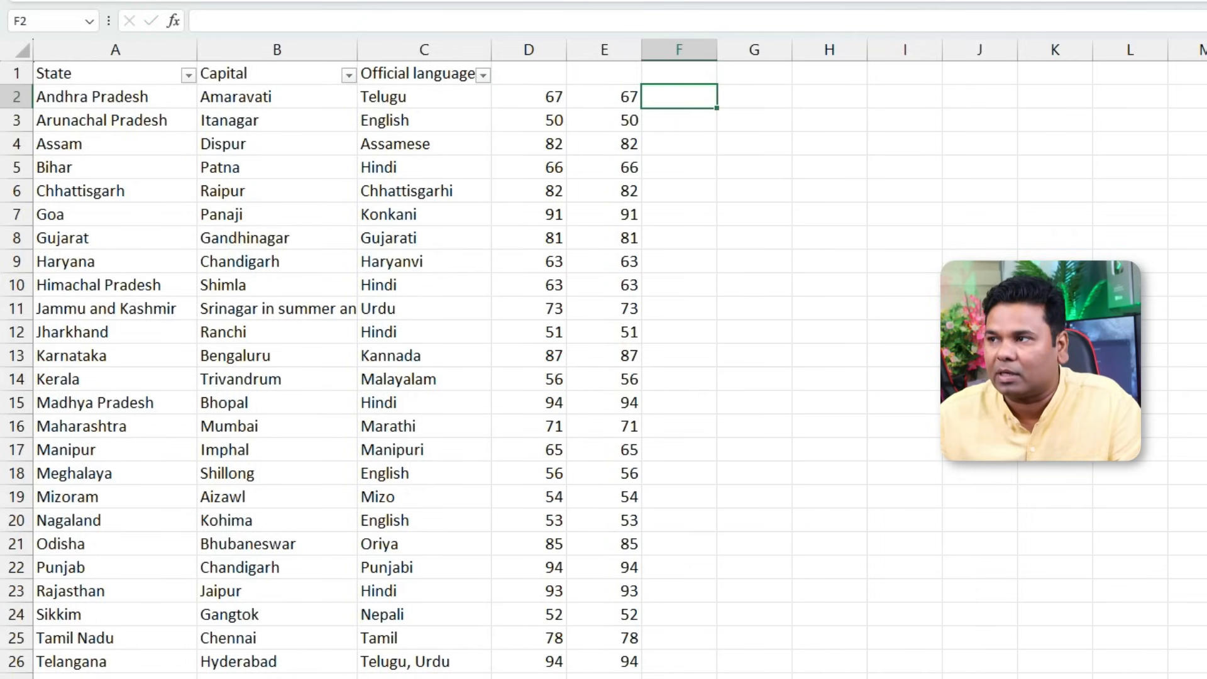
# Sum D2:E2 in cell F2 with AutoSum.
pyautogui.hotkey('alt', '=')
pyautogui.press('Return')
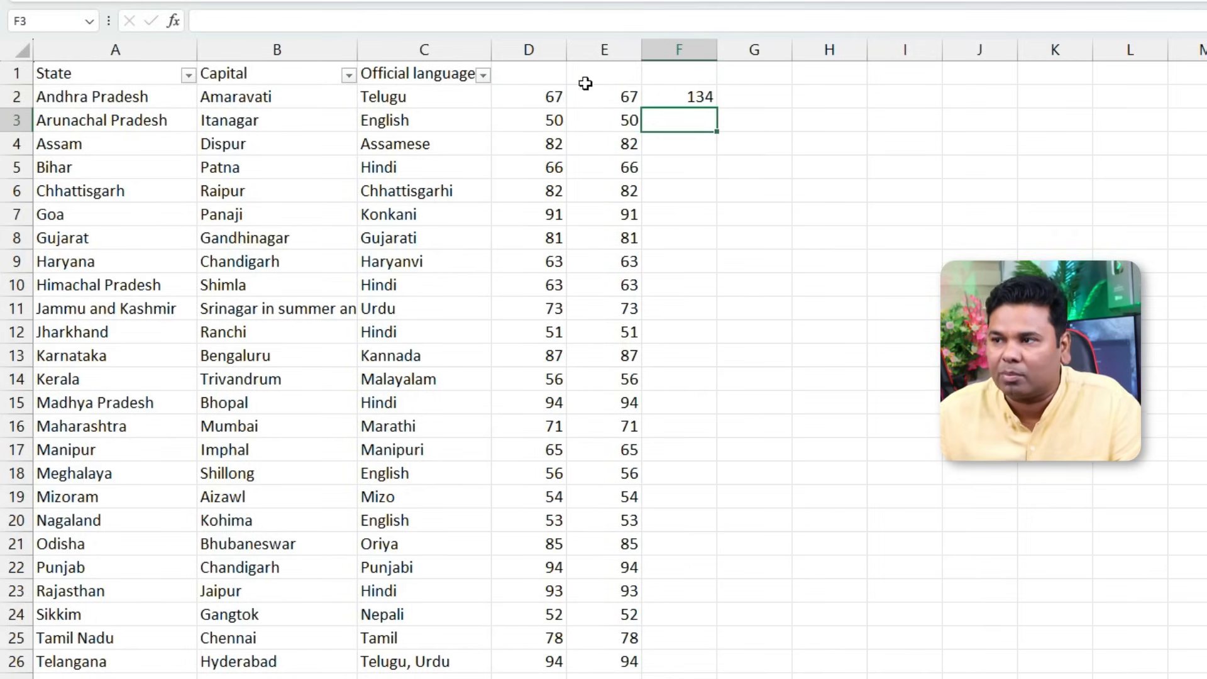
pyautogui.click(685, 99)
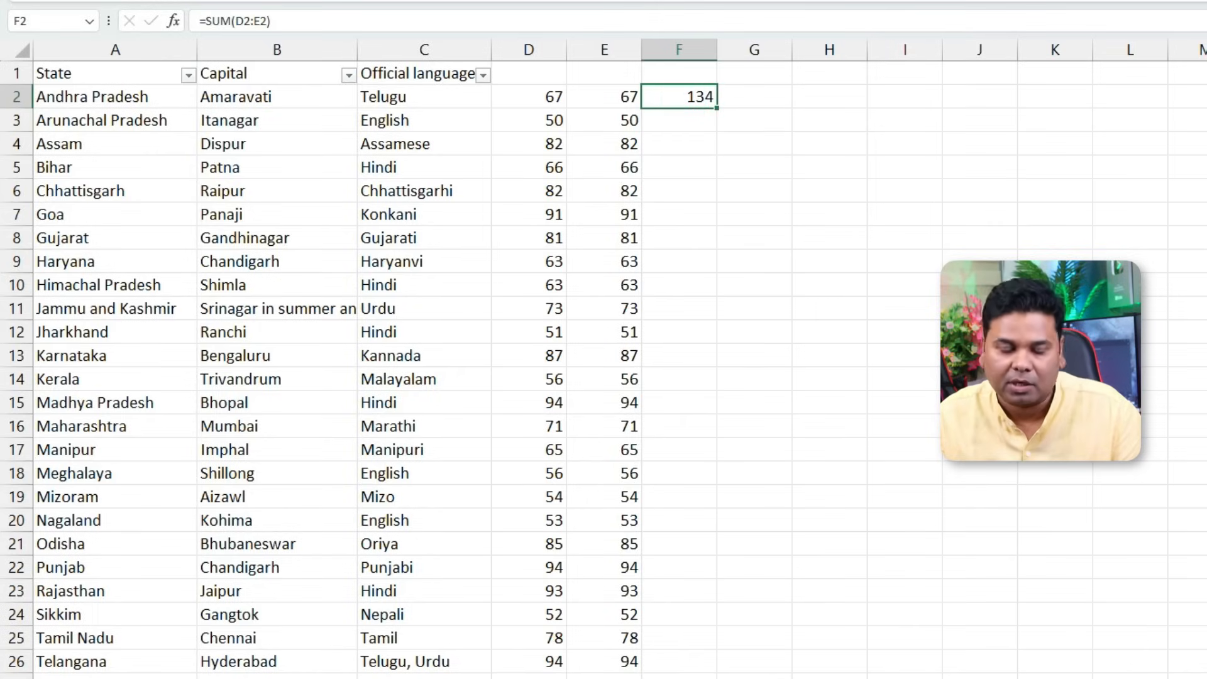
# Jump from F2 to the last worksheet row in column F and back to F2.
pyautogui.moveTo(685, 99); pyautogui.dragTo(686, 638)
pyautogui.hotkey('shift', 'Down')
pyautogui.press('Up')
pyautogui.press('Down')
pyautogui.press('Down')
pyautogui.press('Up')
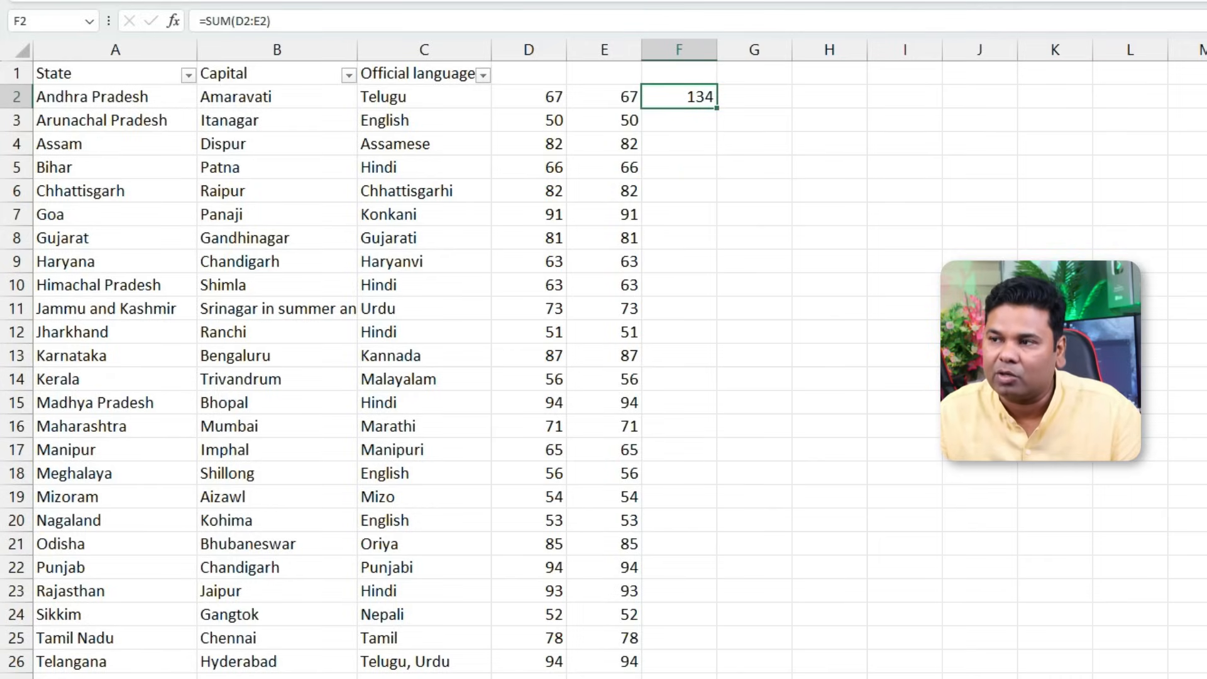
pyautogui.hotkey('ctrl', 'Down')
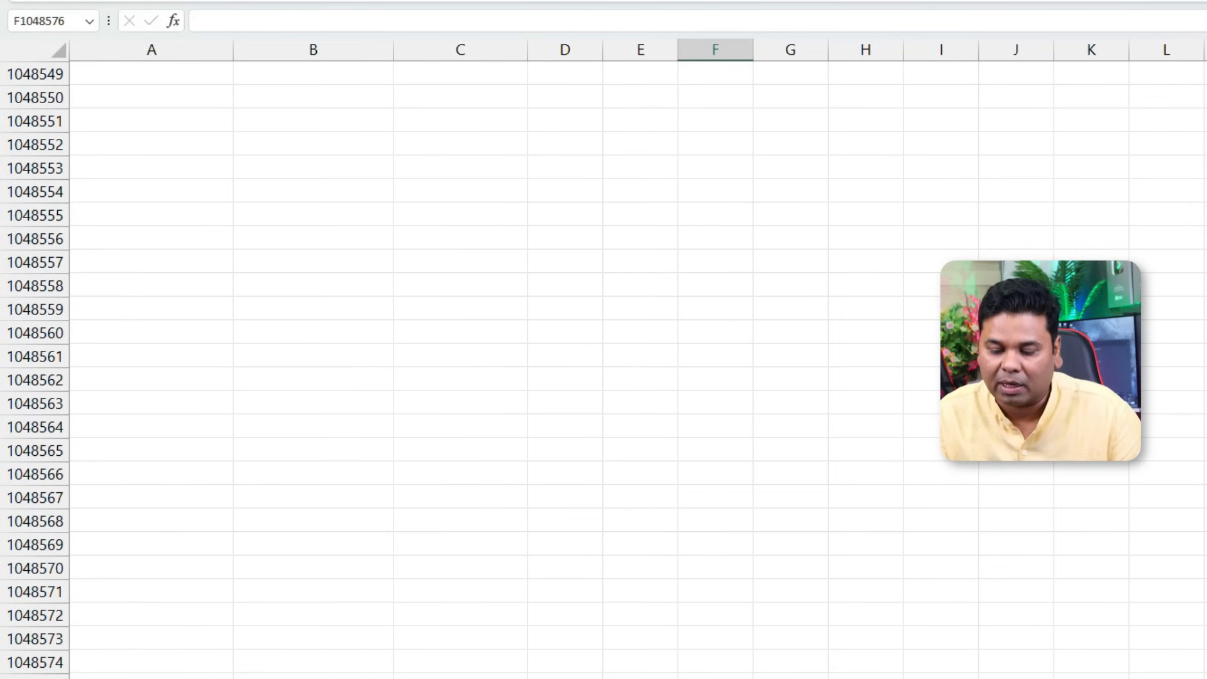
pyautogui.hotkey('ctrl', 'Up')
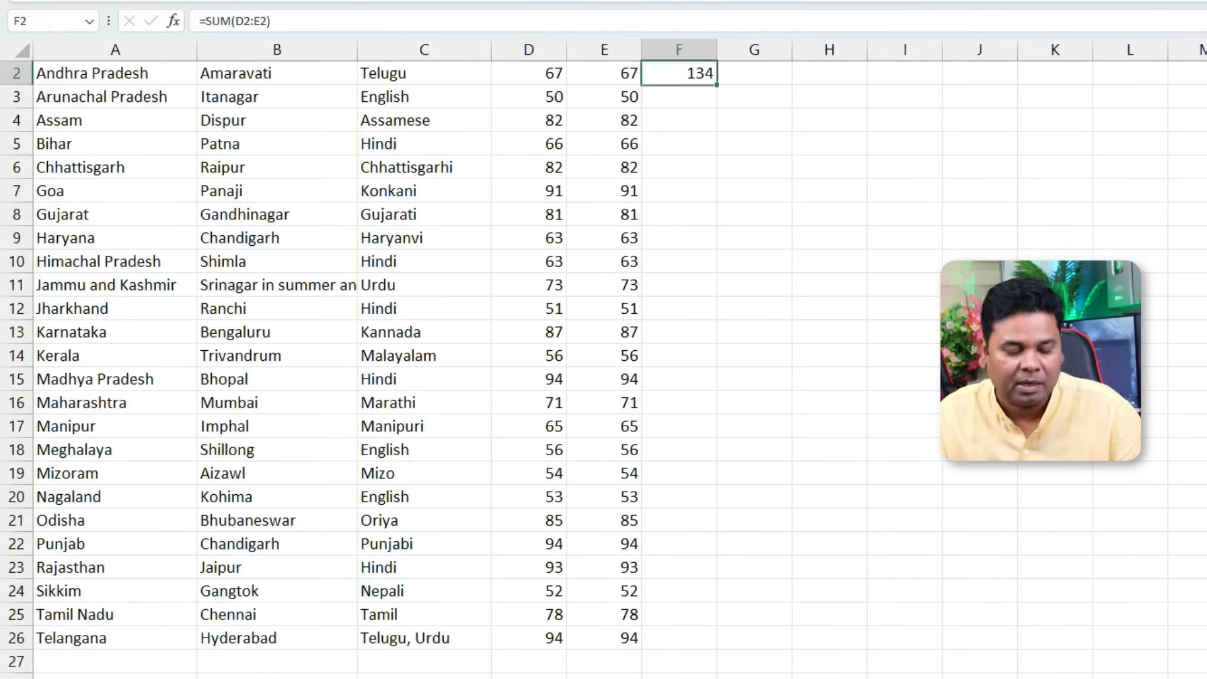
# Select F2:F26 and fill the SUM formula from F2 down through the range.
pyautogui.hotkey('shift', 'Down')
pyautogui.hotkey('shift', 'Down')
pyautogui.hotkey('shift', 'Down')
pyautogui.hotkey('shift', 'Down')
pyautogui.hotkey('shift', 'Down')
pyautogui.hotkey('shift', 'Down')
pyautogui.hotkey('shift', 'Down')
pyautogui.hotkey('shift', 'Down')
pyautogui.hotkey('shift', 'Down')
pyautogui.hotkey('shift', 'Down')
pyautogui.hotkey('shift', 'Down')
pyautogui.hotkey('shift', 'Down')
pyautogui.hotkey('shift', 'Down')
pyautogui.hotkey('shift', 'Down')
pyautogui.hotkey('shift', 'Down')
pyautogui.hotkey('shift', 'Down')
pyautogui.hotkey('shift', 'Down')
pyautogui.hotkey('shift', 'Down')
pyautogui.hotkey('shift', 'Down')
pyautogui.hotkey('shift', 'Down')
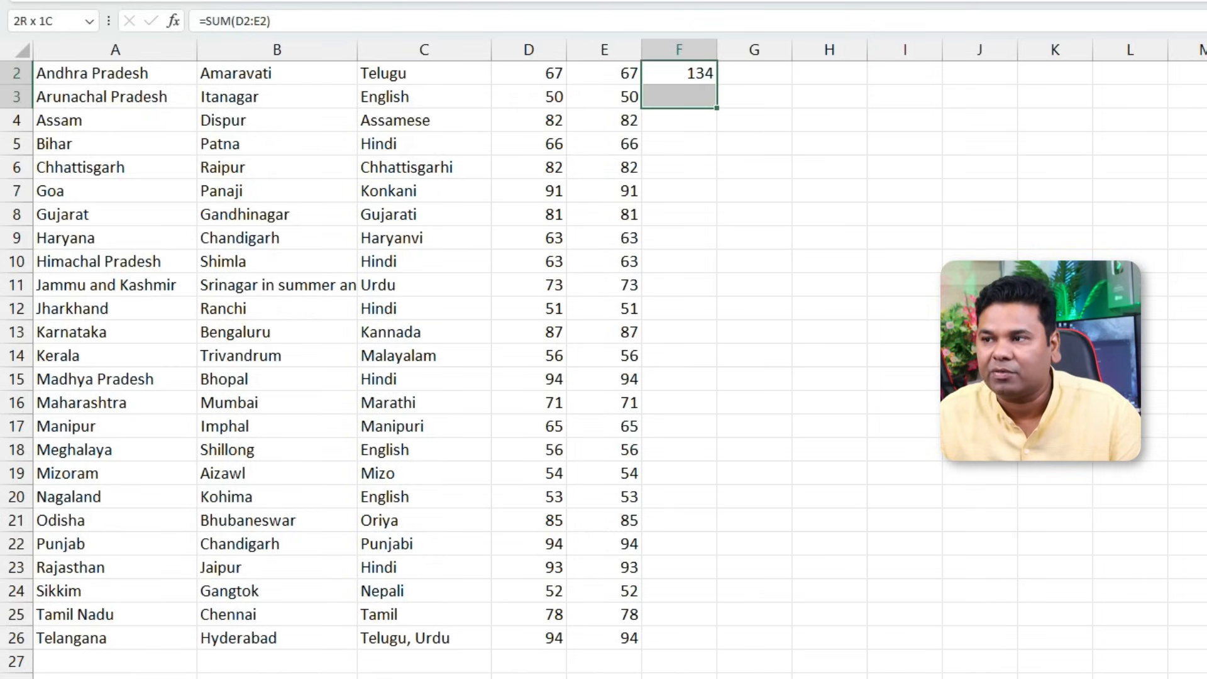
pyautogui.hotkey('shift', 'Down')
pyautogui.hotkey('shift', 'Down')
pyautogui.hotkey('shift', 'Up')
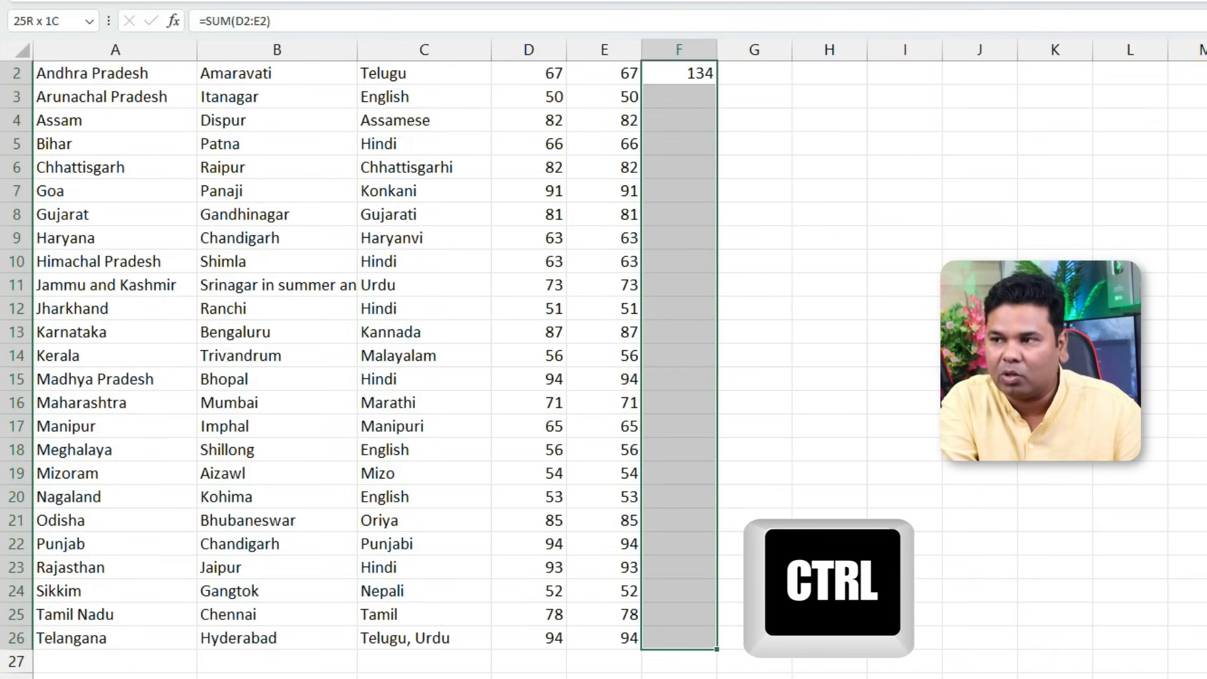
pyautogui.hotkey('ctrl', 'd')
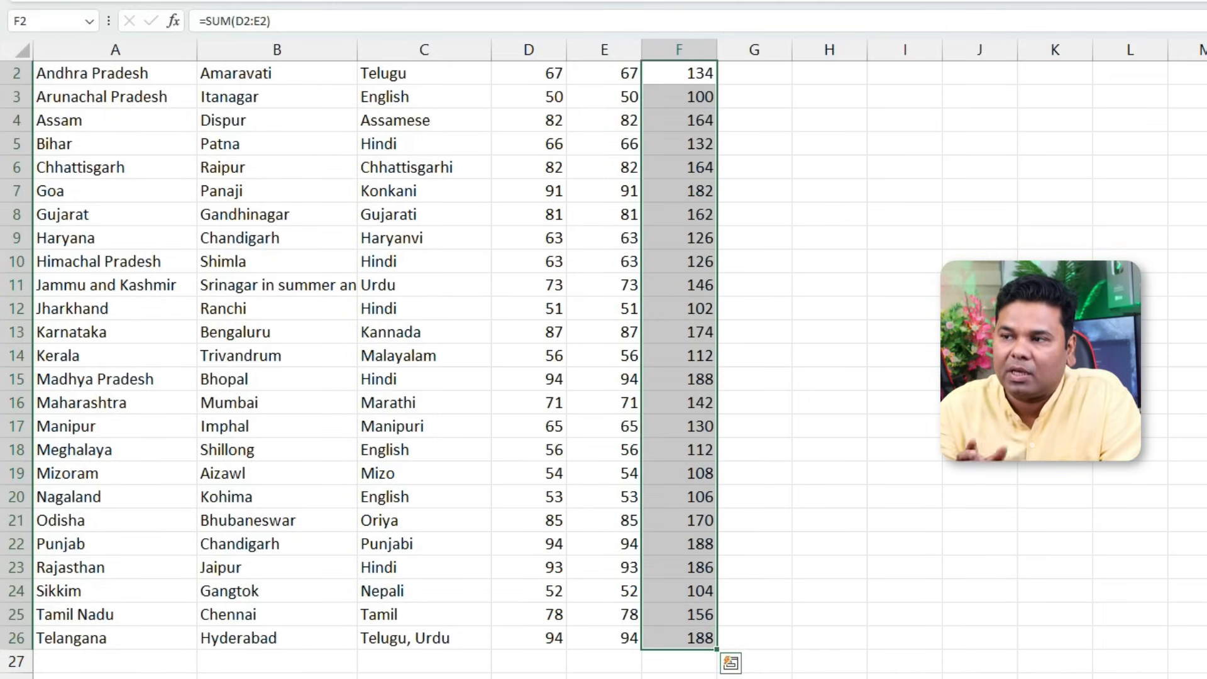
# Inspect the filled SUM formulas in cells F2, F26 and F3.
pyautogui.click(679, 78)
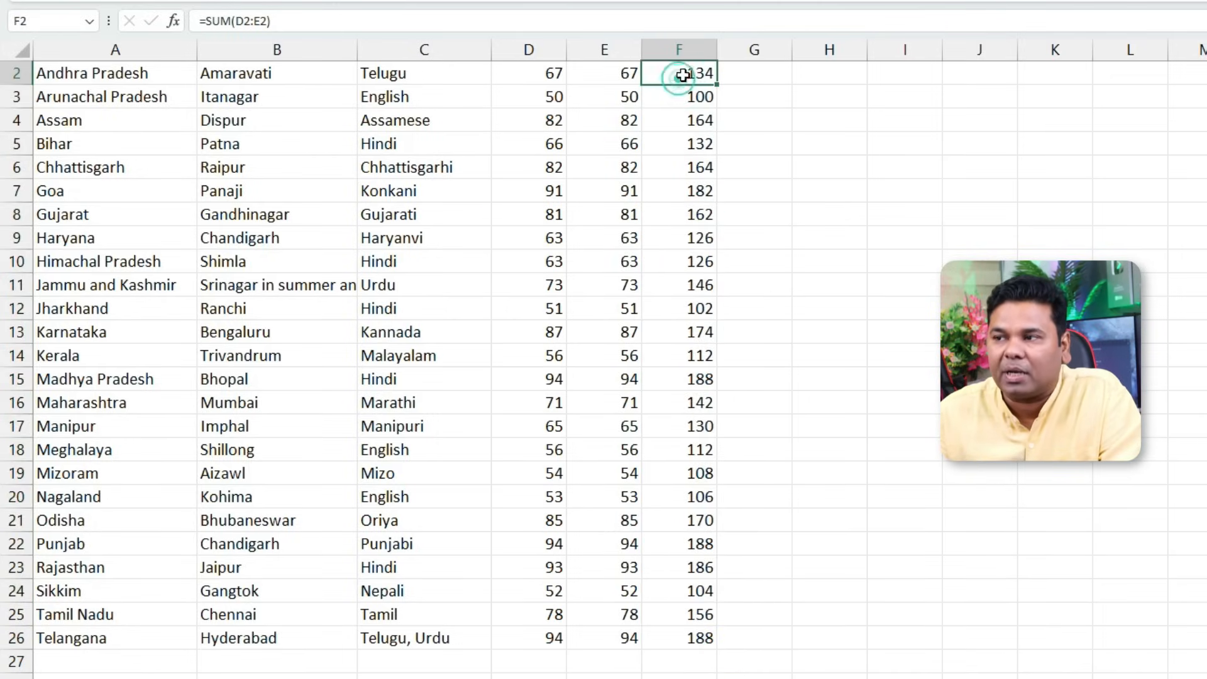
pyautogui.click(695, 639)
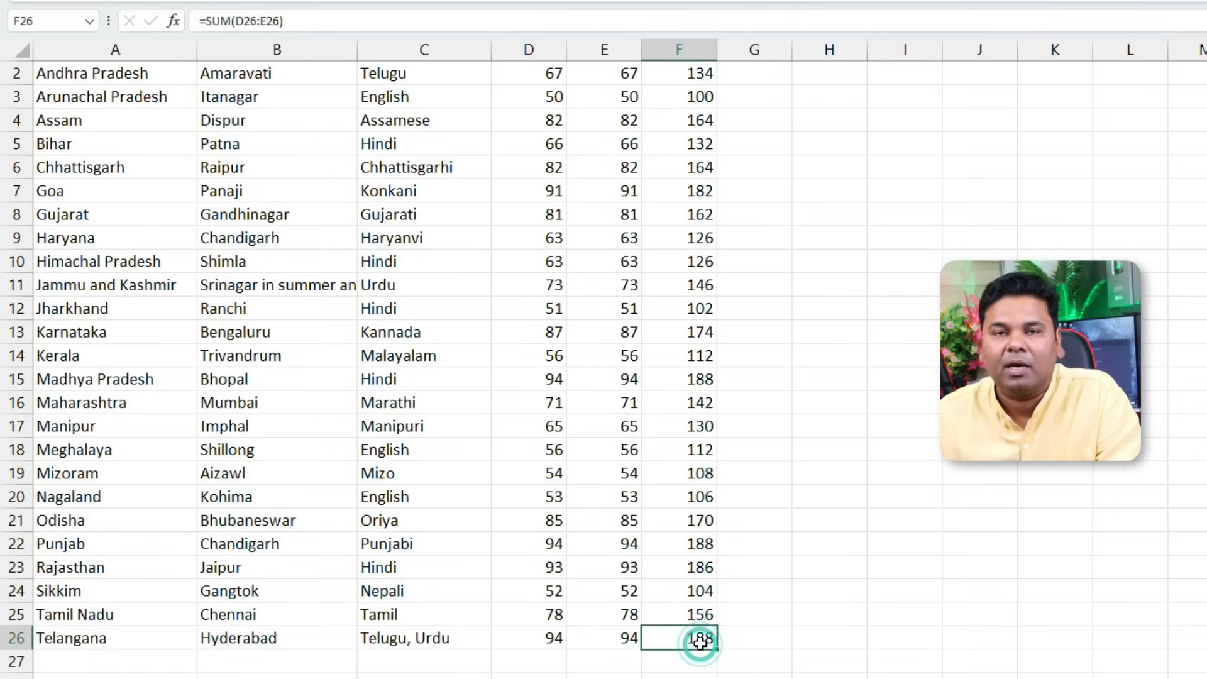
pyautogui.click(703, 91)
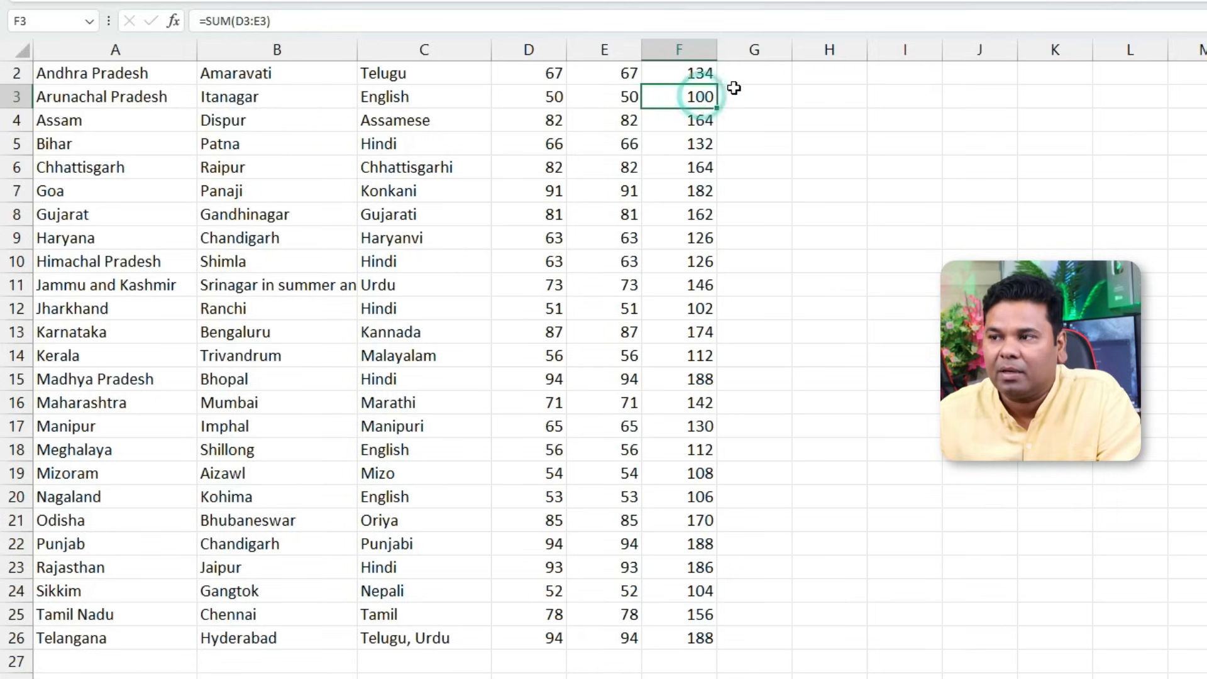
# AutoFill the SUM formula again from F2 down to F26 using the cell's fill handle.
pyautogui.click(708, 80)
pyautogui.moveTo(717, 84); pyautogui.dragTo(727, 644)
pyautogui.click(828, 410)
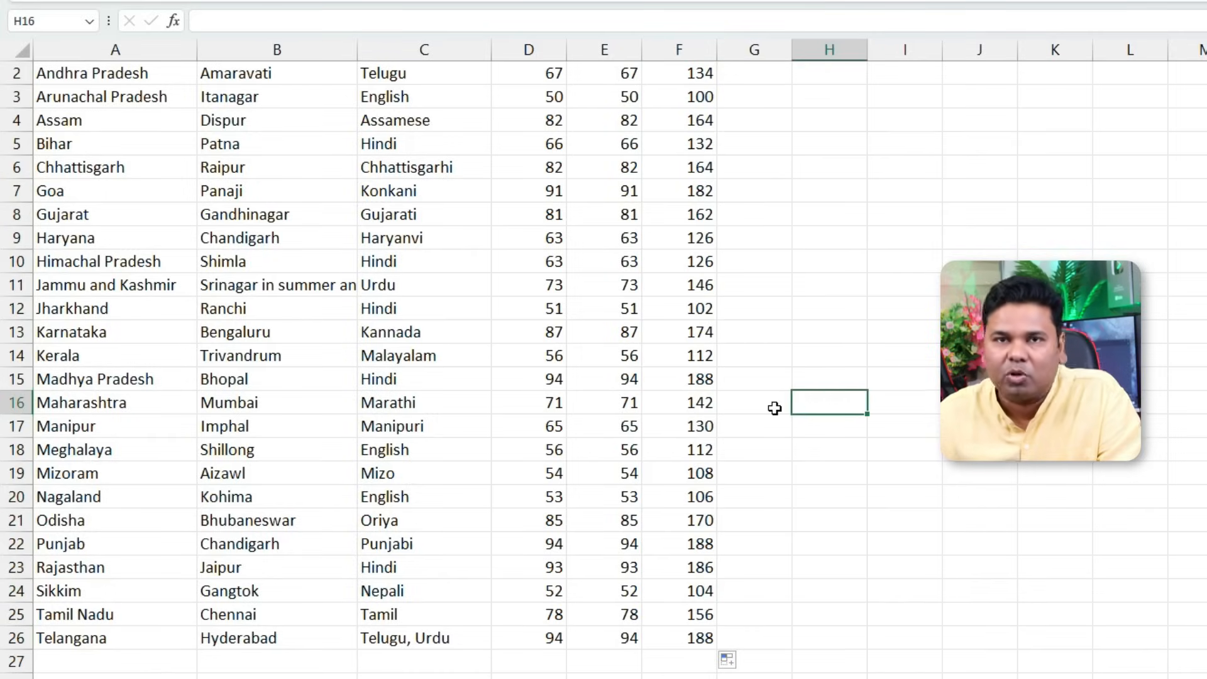
# Select G2:G26 and fill it with the formulas from column F.
pyautogui.click(752, 73)
pyautogui.moveTo(752, 74); pyautogui.dragTo(754, 638)
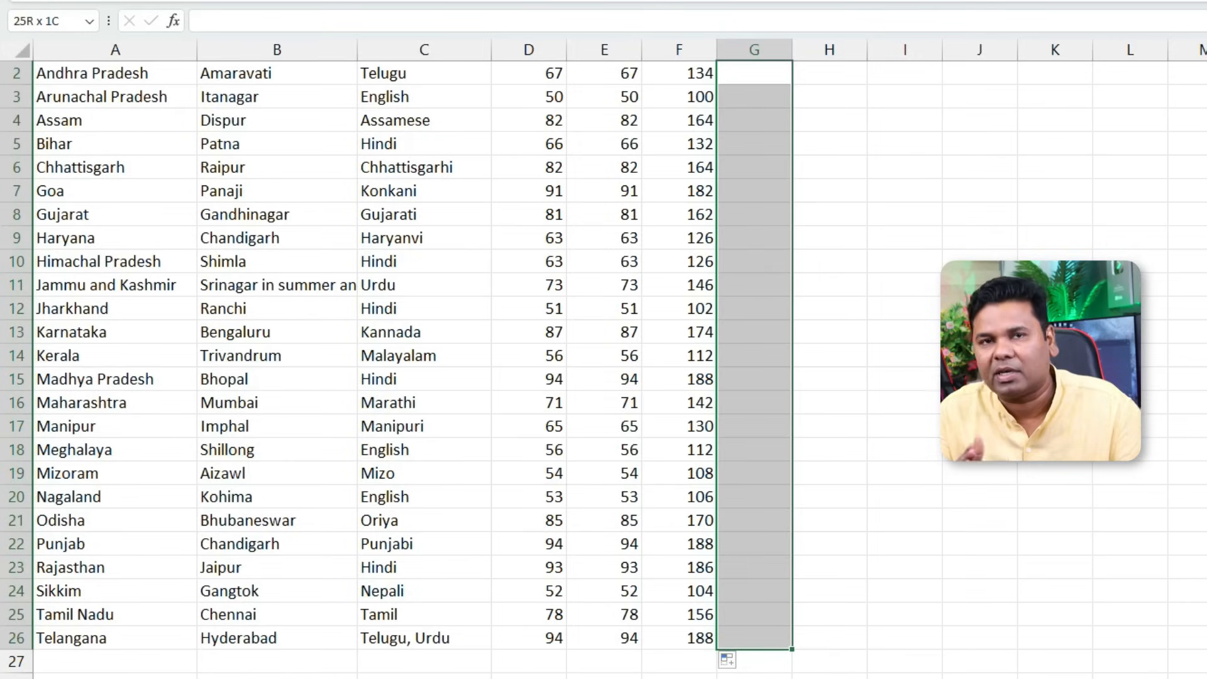
pyautogui.hotkey('ctrl', 'r')
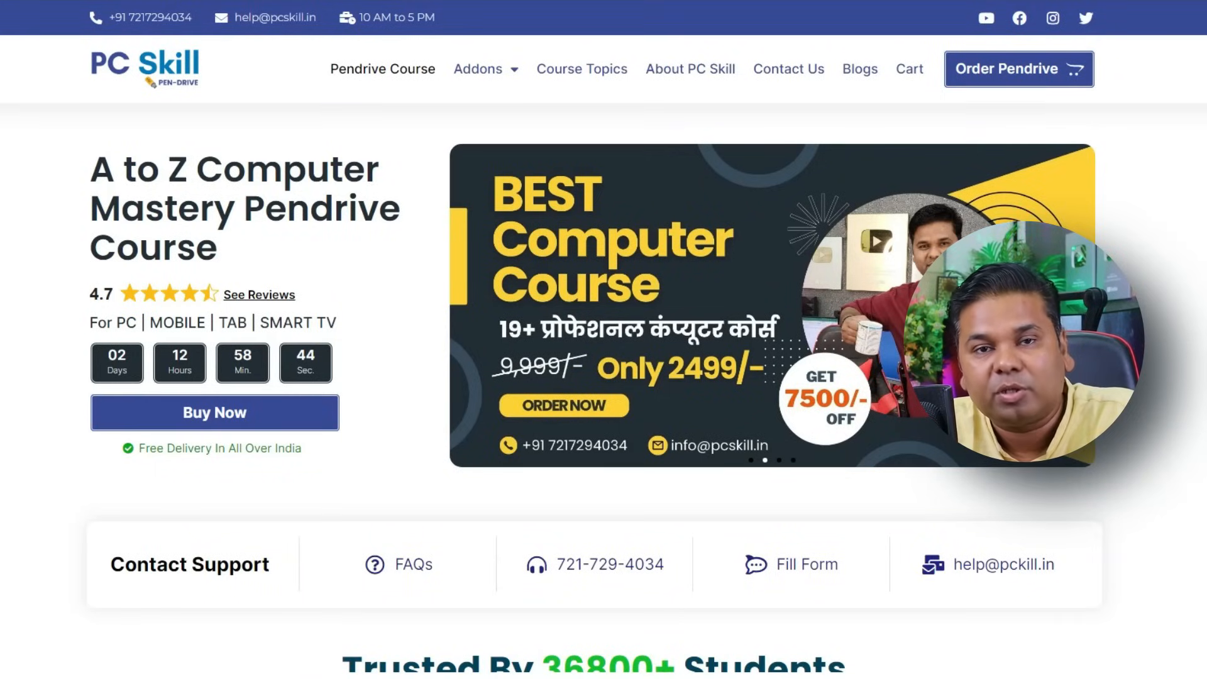
# Switch to the PC Skill website, order the pendrive course and proceed from the cart to checkout.
pyautogui.click(1007, 71)
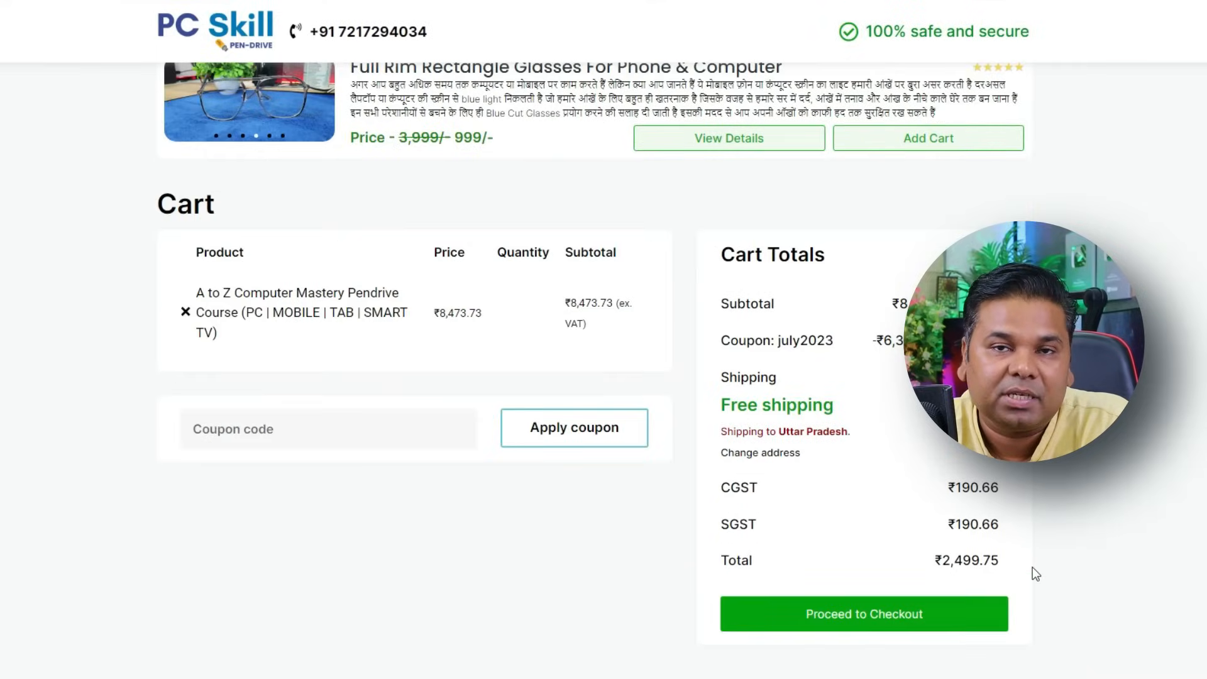
pyautogui.click(1001, 609)
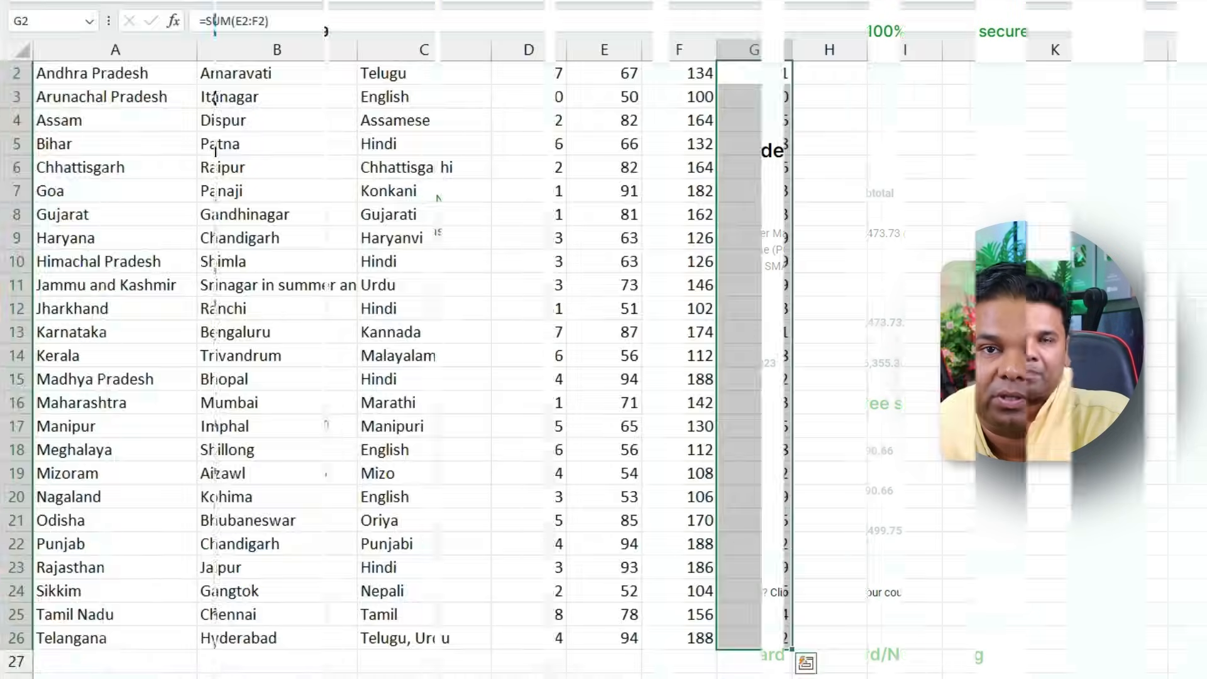